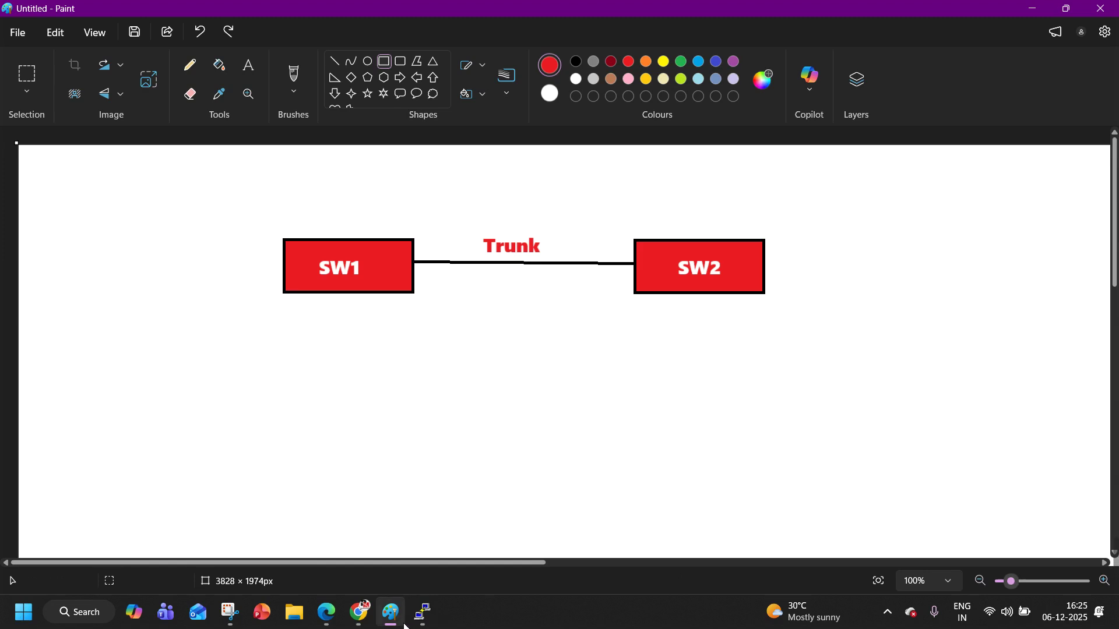
# - Switch to the SW1 PuTTY console, wake the session and enter privileged EXEC mode with en
pyautogui.click(422, 612)
pyautogui.click(357, 545)
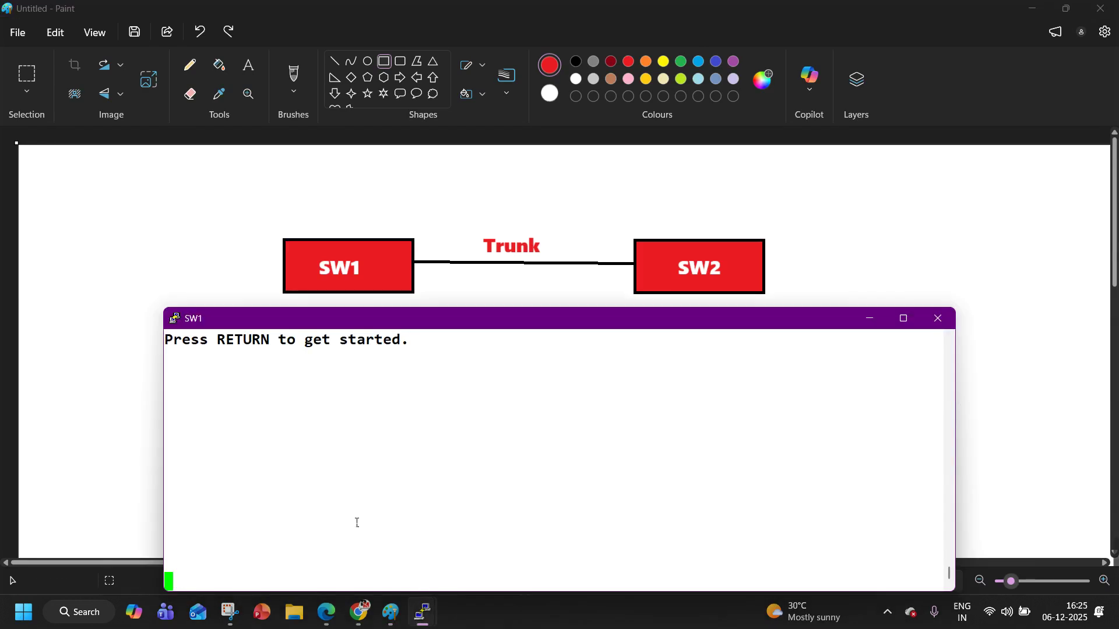
pyautogui.press('Return')
pyautogui.press('Return')
pyautogui.press('Return')
pyautogui.press('Return')
pyautogui.press('Return')
pyautogui.press('Return')
pyautogui.press('Return')
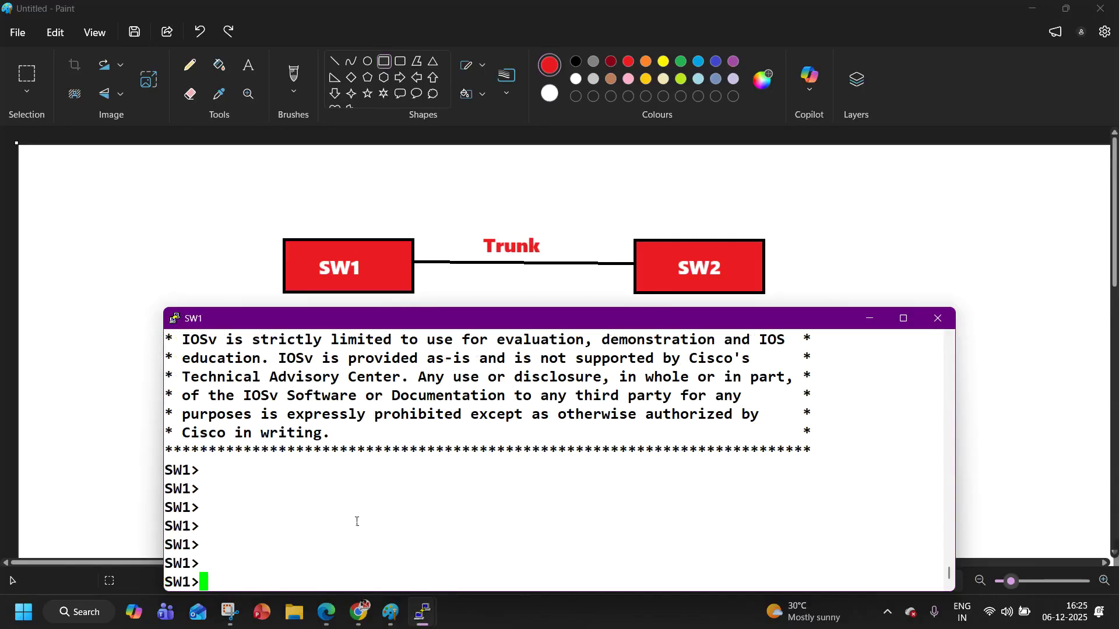
pyautogui.write('en')
pyautogui.press('Return')
pyautogui.press('Return')
pyautogui.press('Return')
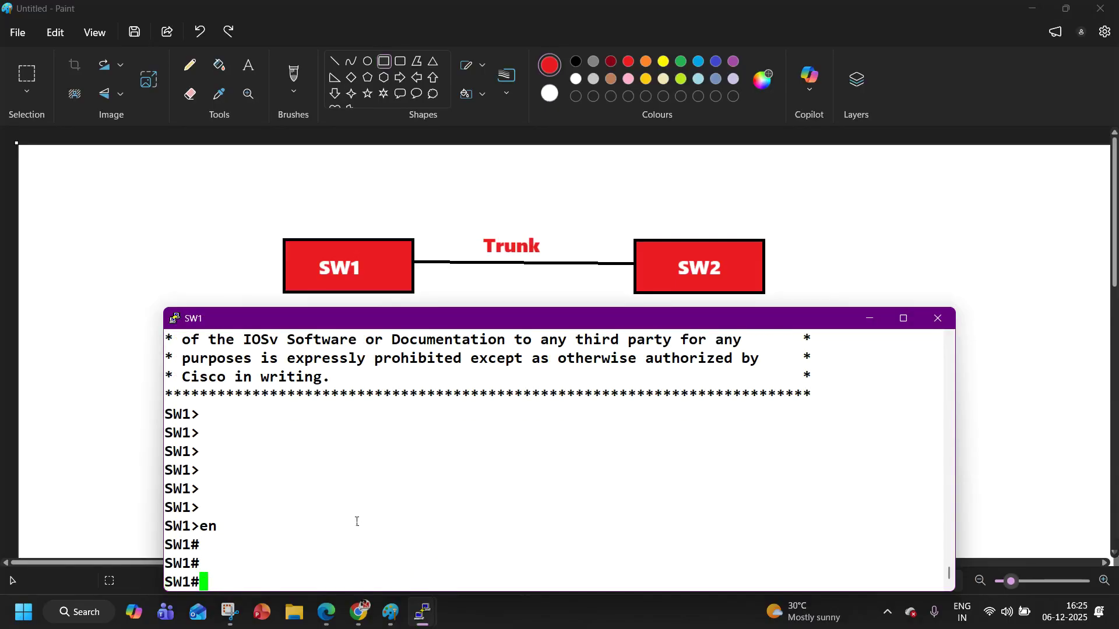
# - Display SW1's spanning-tree details with show spanning-tree vlan 10 and highlight the root bridge statement
pyautogui.write('sh')
pyautogui.press('Tab')
pyautogui.write('sp')
pyautogui.press('Tab')
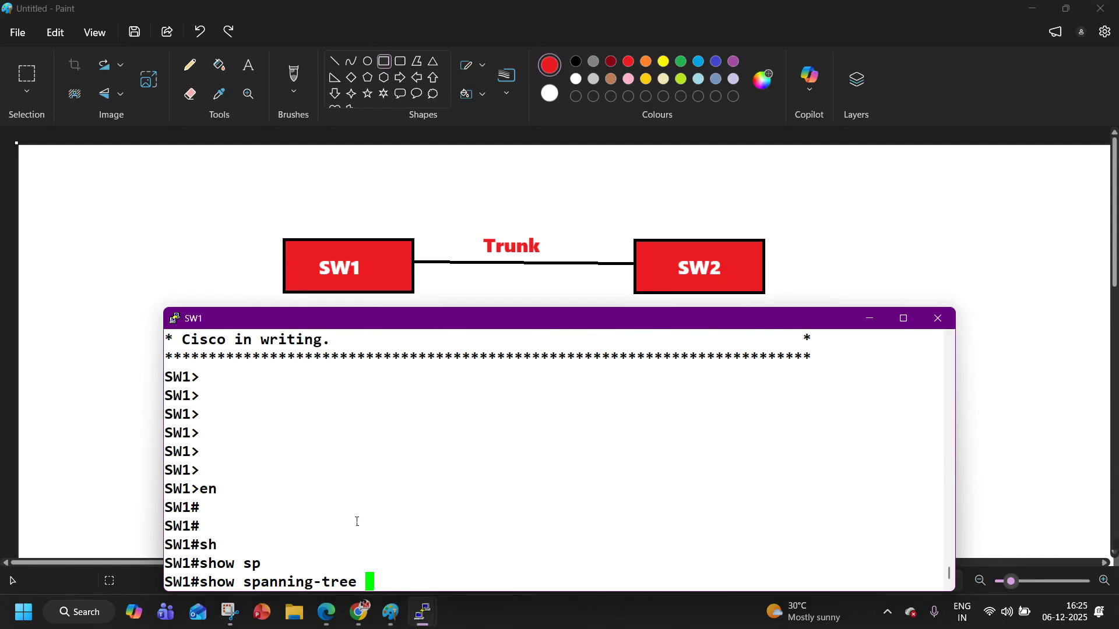
pyautogui.write('v')
pyautogui.press('Tab')
pyautogui.write('10')
pyautogui.press('Return')
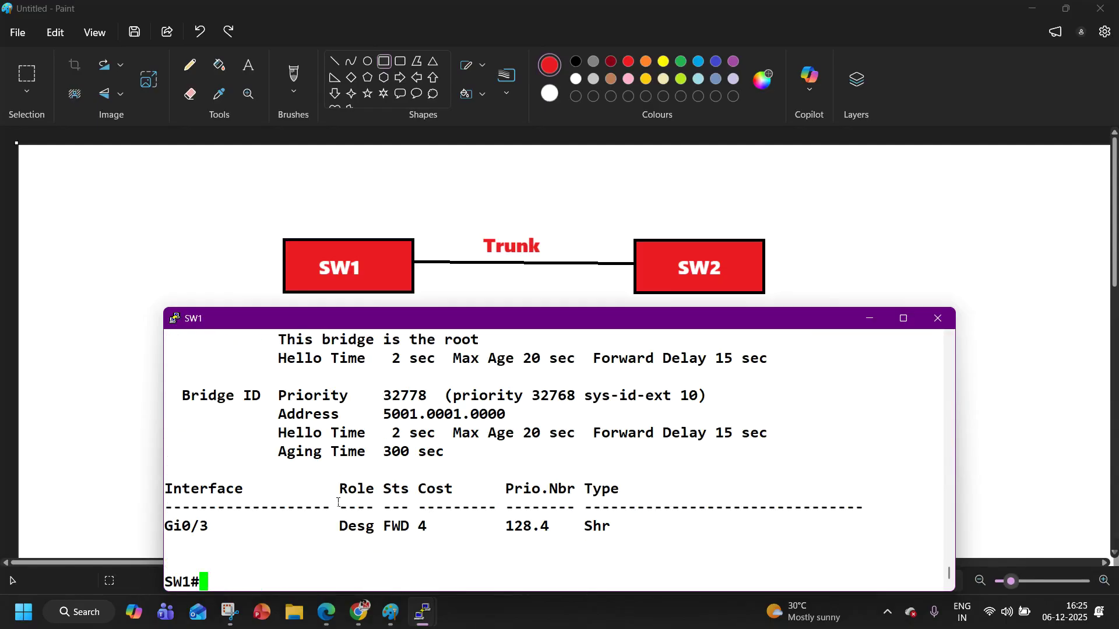
pyautogui.moveTo(278, 340); pyautogui.dragTo(479, 344)
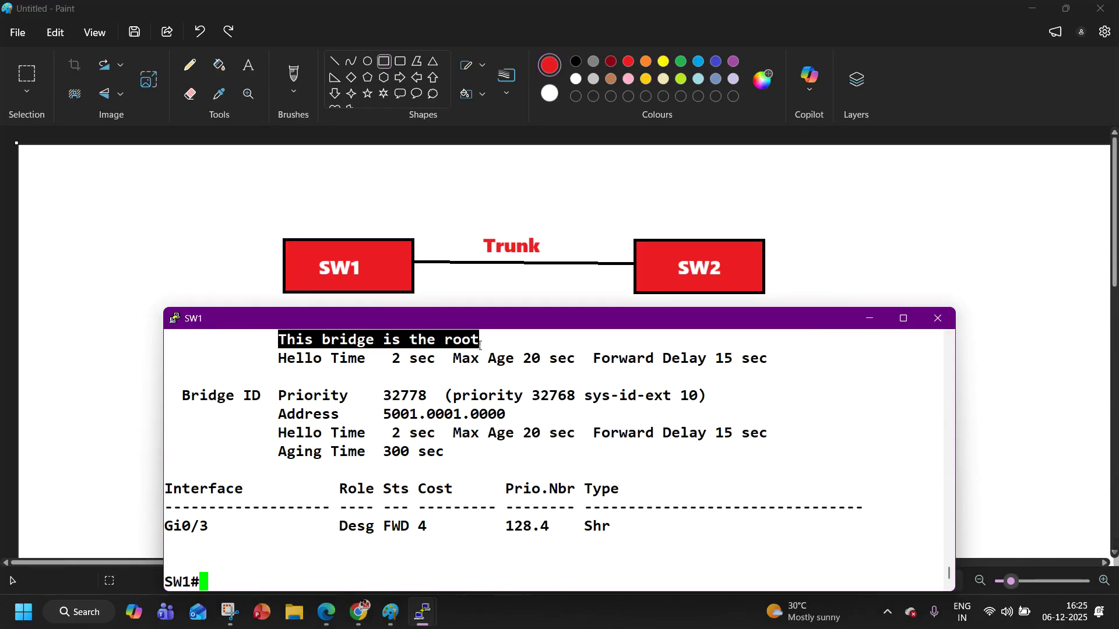
# - Switch to the SW2 PuTTY console, wake the session and enter privileged EXEC mode with en
pyautogui.moveTo(430, 625)
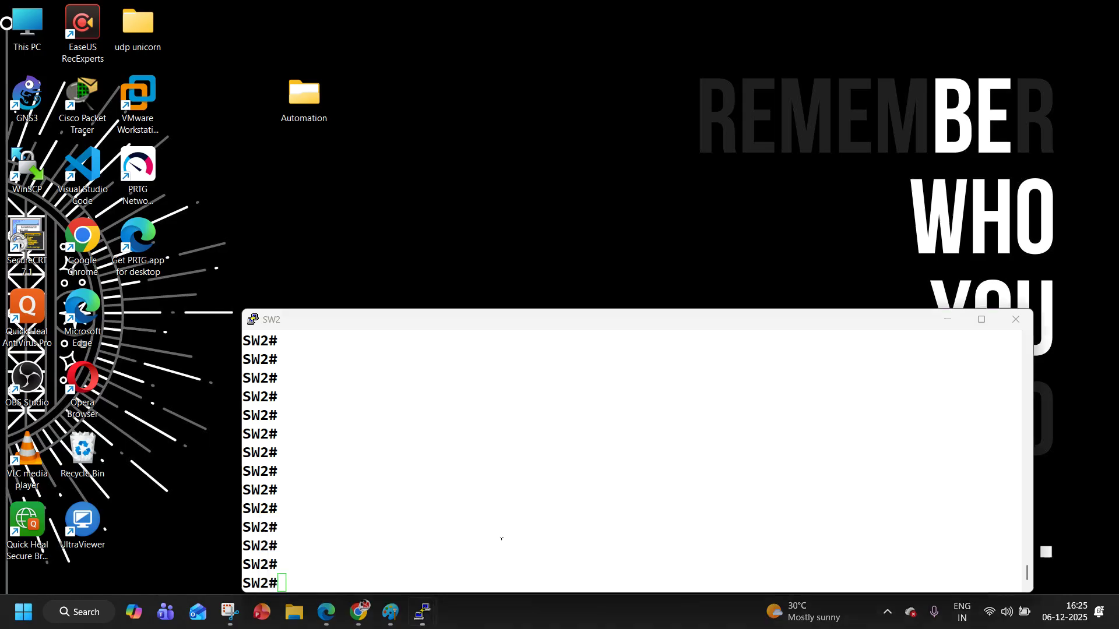
pyautogui.click(498, 548)
pyautogui.press('Return')
pyautogui.press('Return')
pyautogui.write('en')
pyautogui.press('Return')
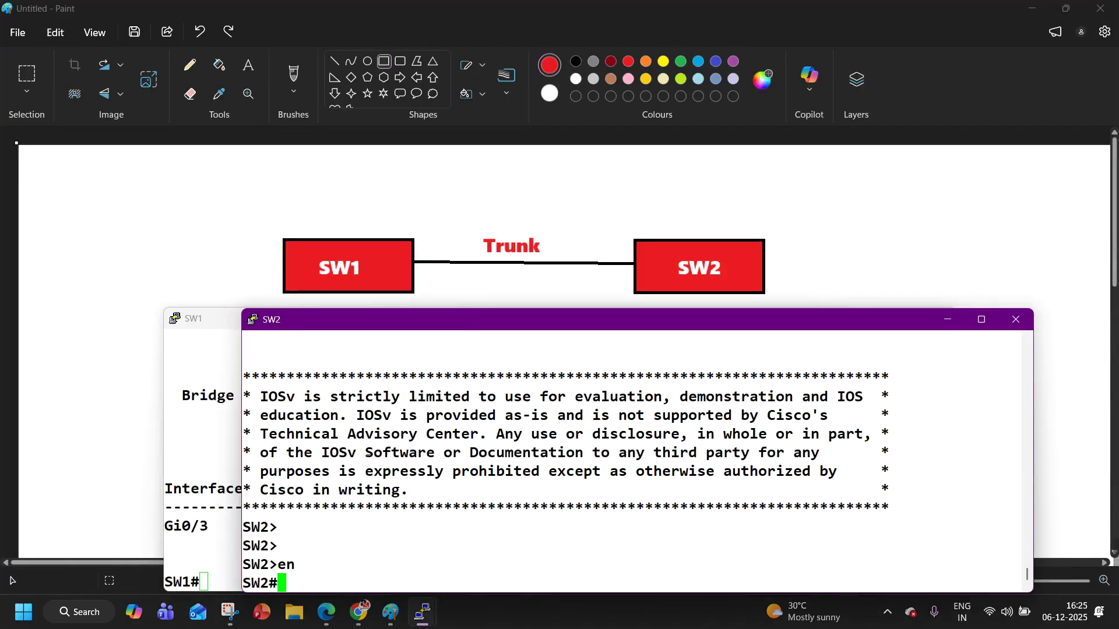
# - Display SW2's spanning-tree details with show spanning-tree vlan 10, highlight the root bridge statement and dismiss the antivirus notification
pyautogui.write('sh')
pyautogui.press('Tab')
pyautogui.write('sp')
pyautogui.press('Tab')
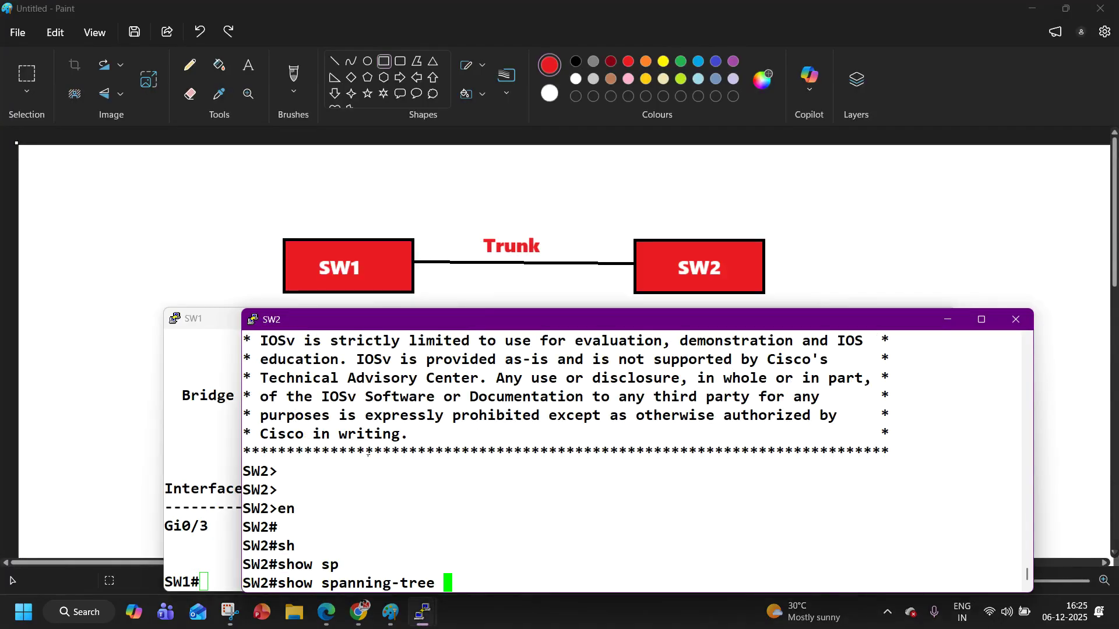
pyautogui.write('vl')
pyautogui.press('Tab')
pyautogui.write('10')
pyautogui.press('Return')
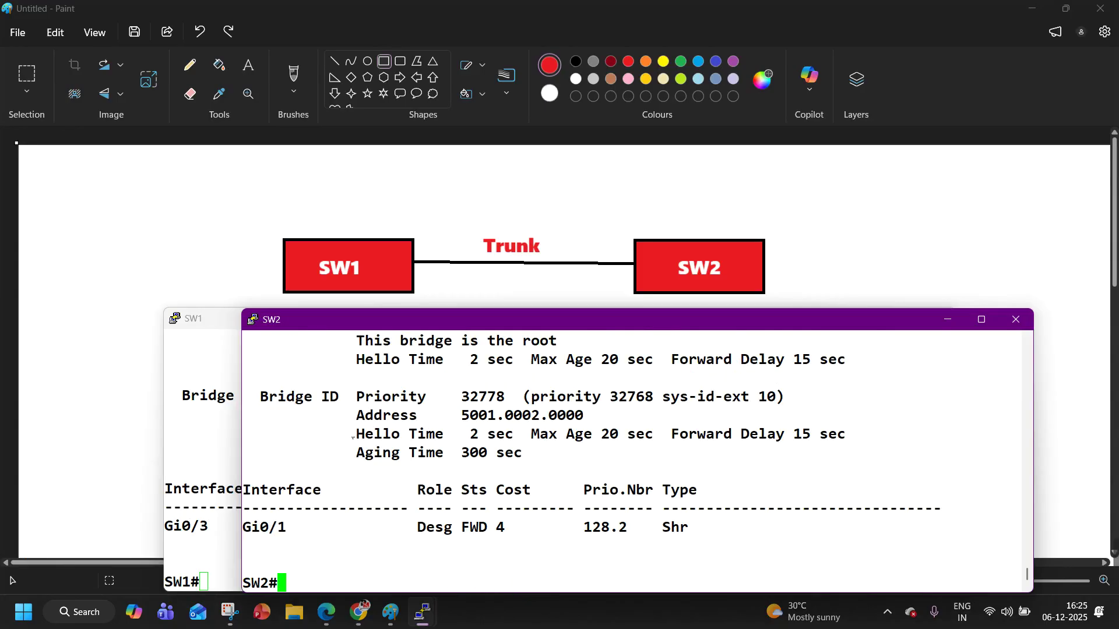
pyautogui.moveTo(350, 343); pyautogui.dragTo(558, 345)
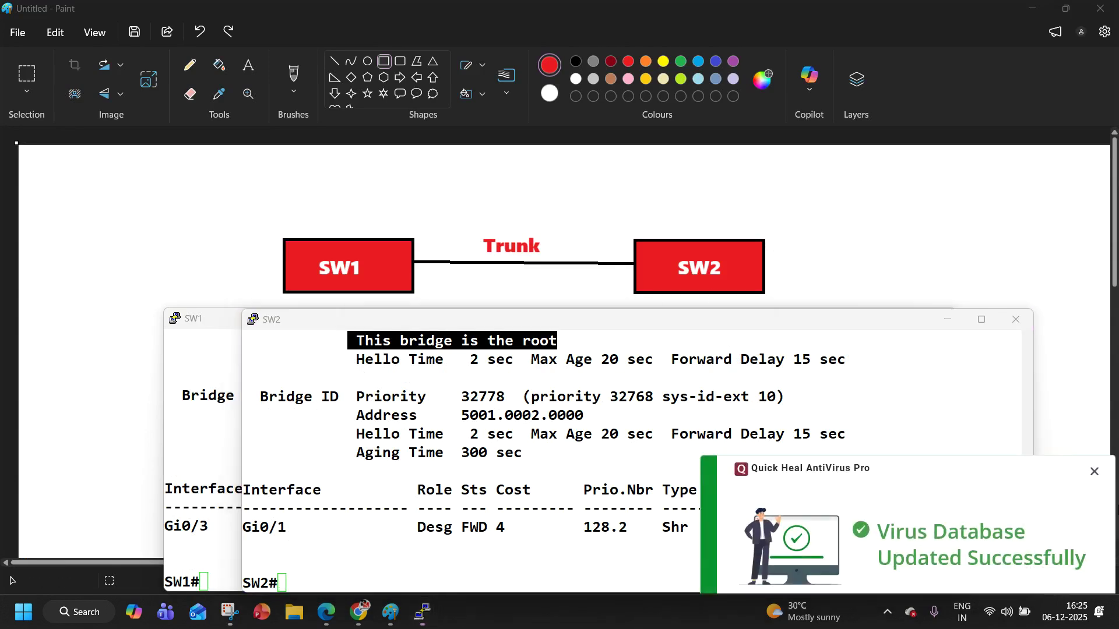
pyautogui.click(1104, 472)
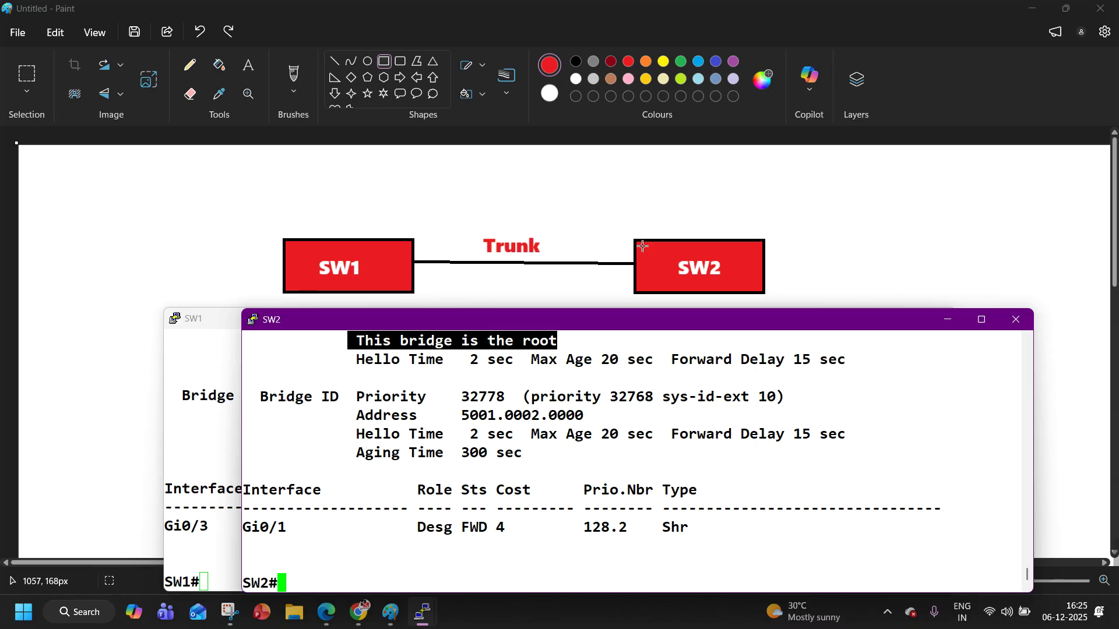
# - Switch to Paint and add a text box below the switch diagram reading "1. VLAN 10 is not allowed on the trunk.", followed by a new line
pyautogui.click(329, 236)
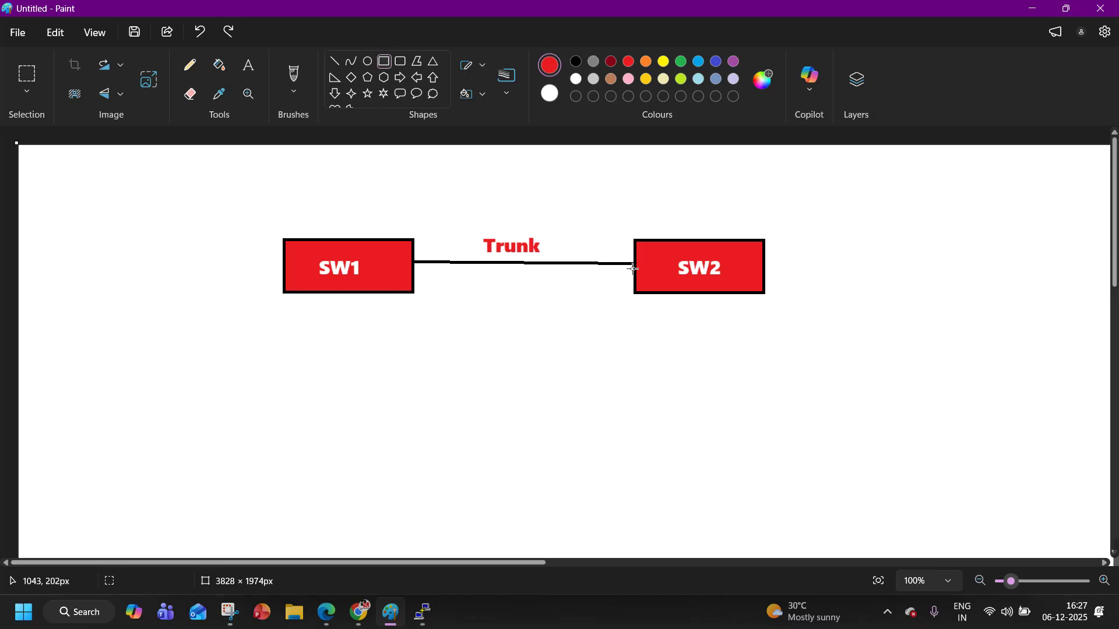
pyautogui.click(245, 71)
pyautogui.moveTo(46, 352); pyautogui.dragTo(583, 548)
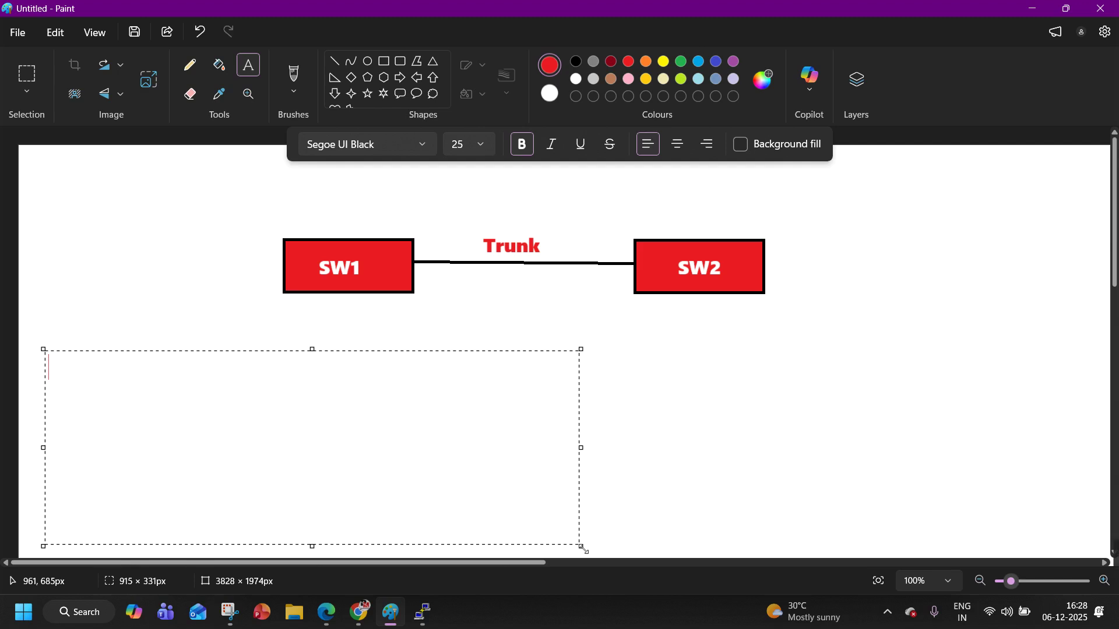
pyautogui.write('1. VLAN 1')
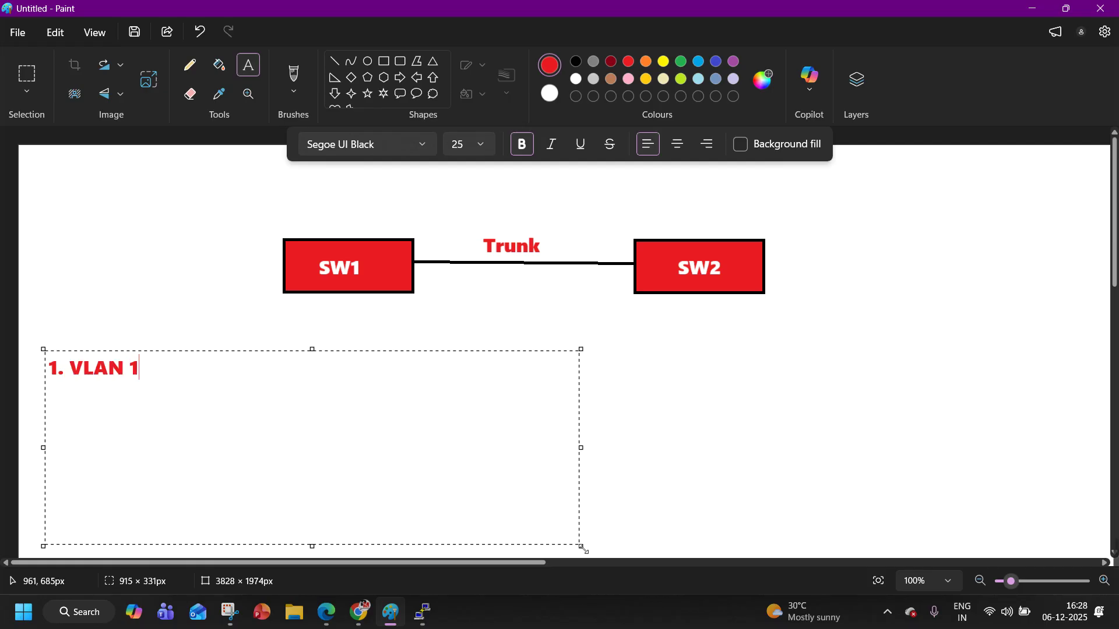
pyautogui.write('0 is not allo')
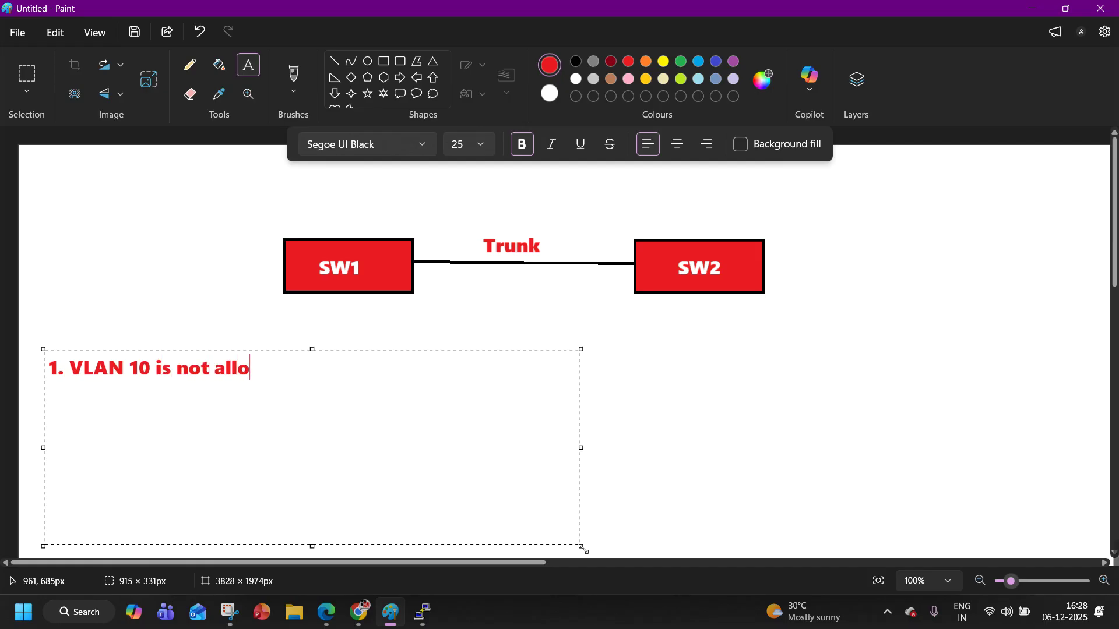
pyautogui.write('wed onn the')
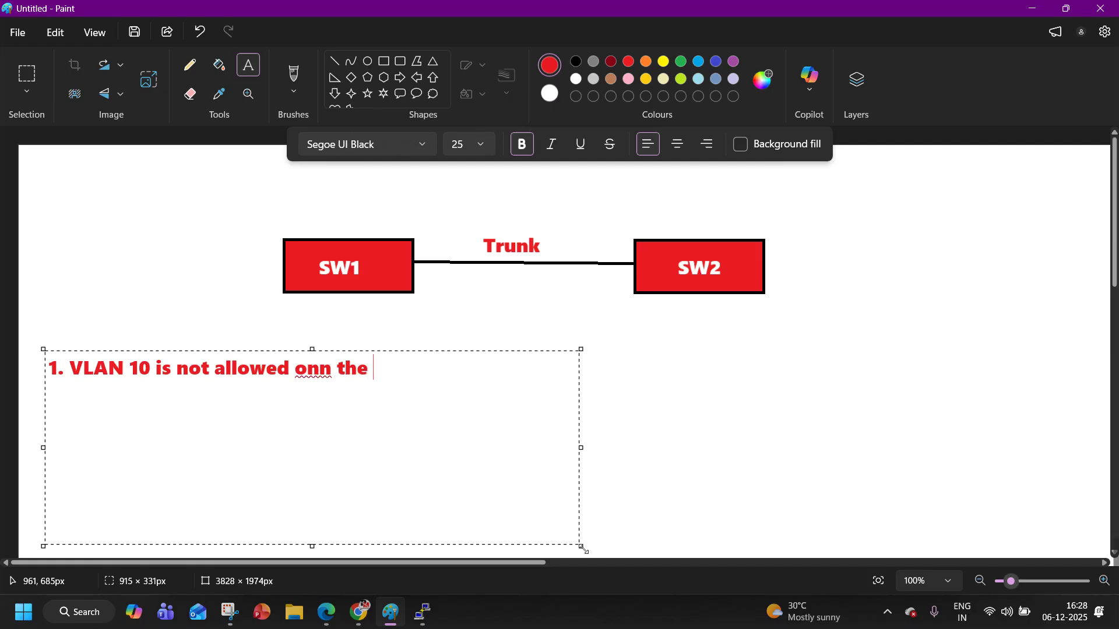
pyautogui.click(327, 374)
pyautogui.press('BackSpace')
pyautogui.click(379, 371)
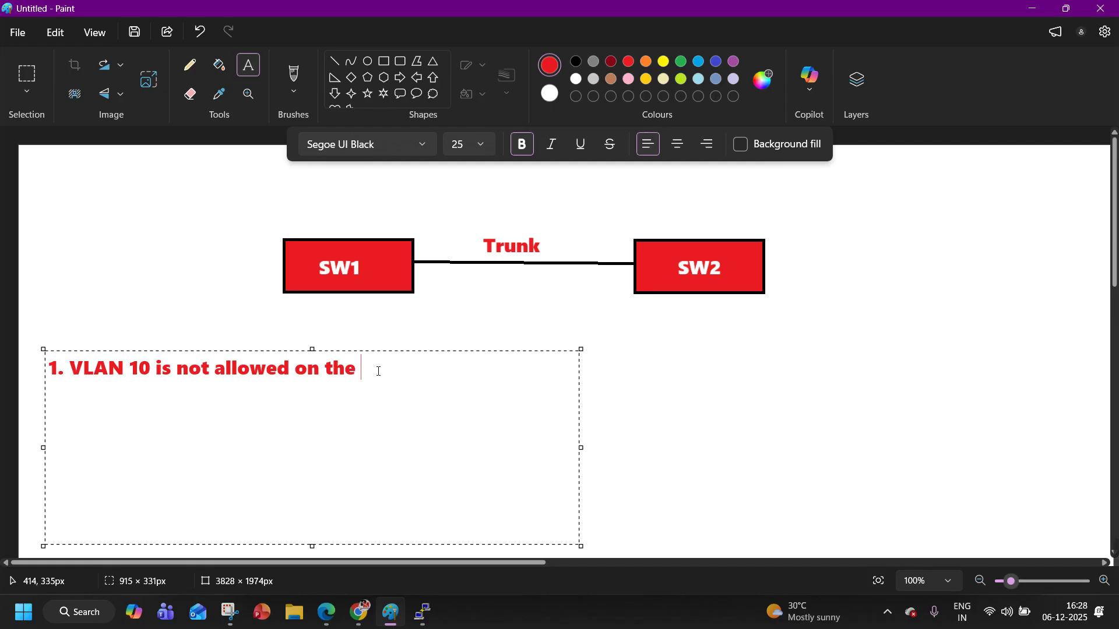
pyautogui.write('trunk.')
pyautogui.press('Return')
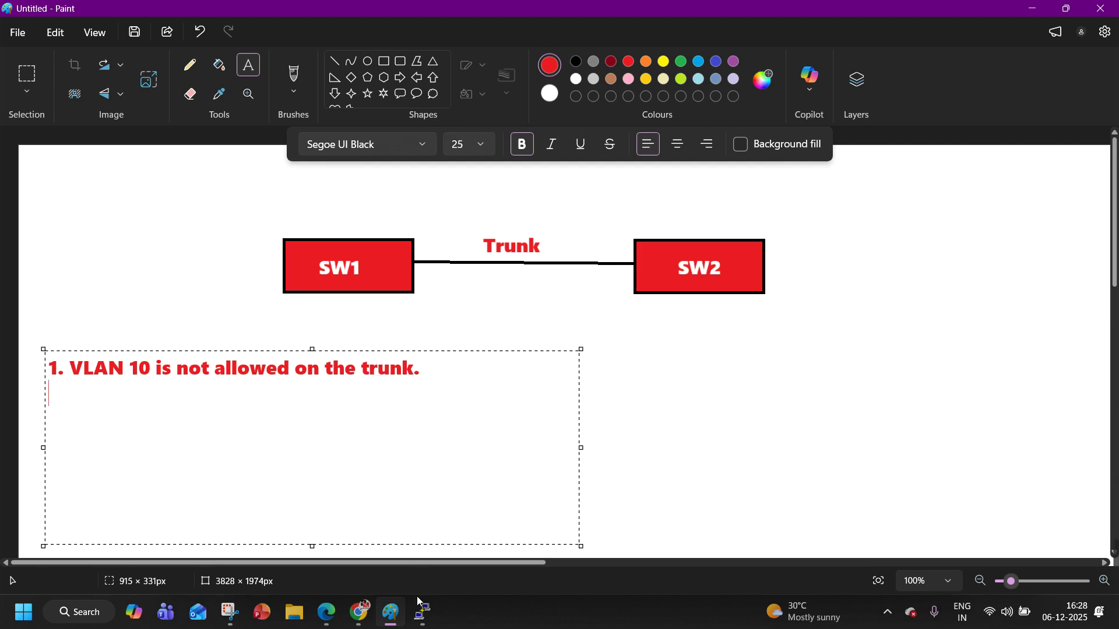
# - Switch to the SW2 console, run show int trunk, highlight port Gi0/1 and its allowed VLANs, and minimise the console
pyautogui.moveTo(423, 612)
pyautogui.click(483, 507)
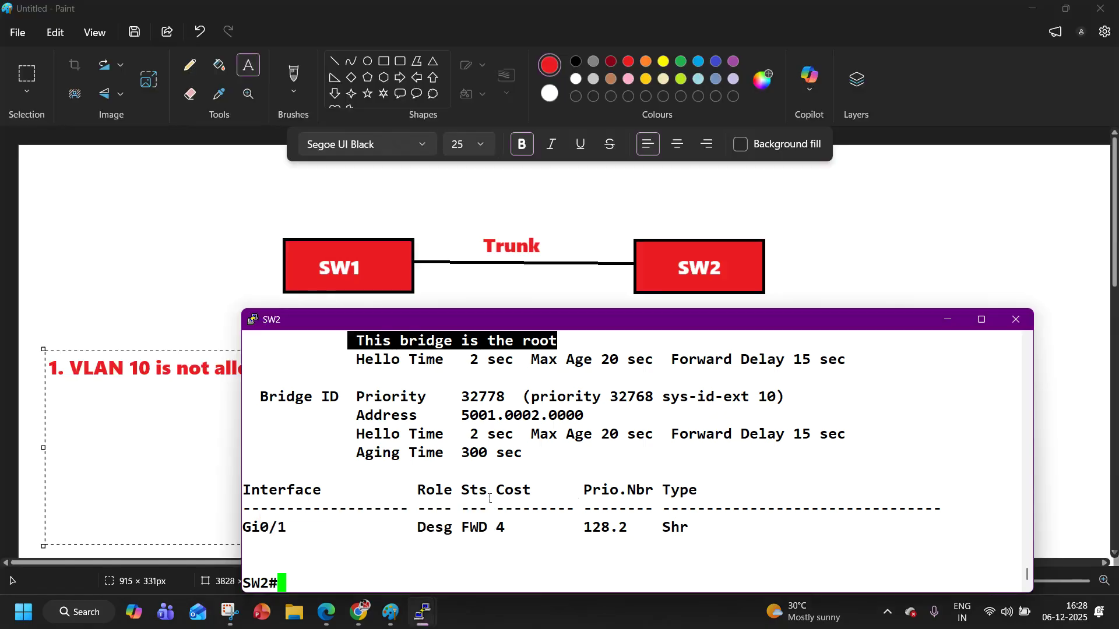
pyautogui.write('sh')
pyautogui.press('Tab')
pyautogui.write('int tru')
pyautogui.press('Tab')
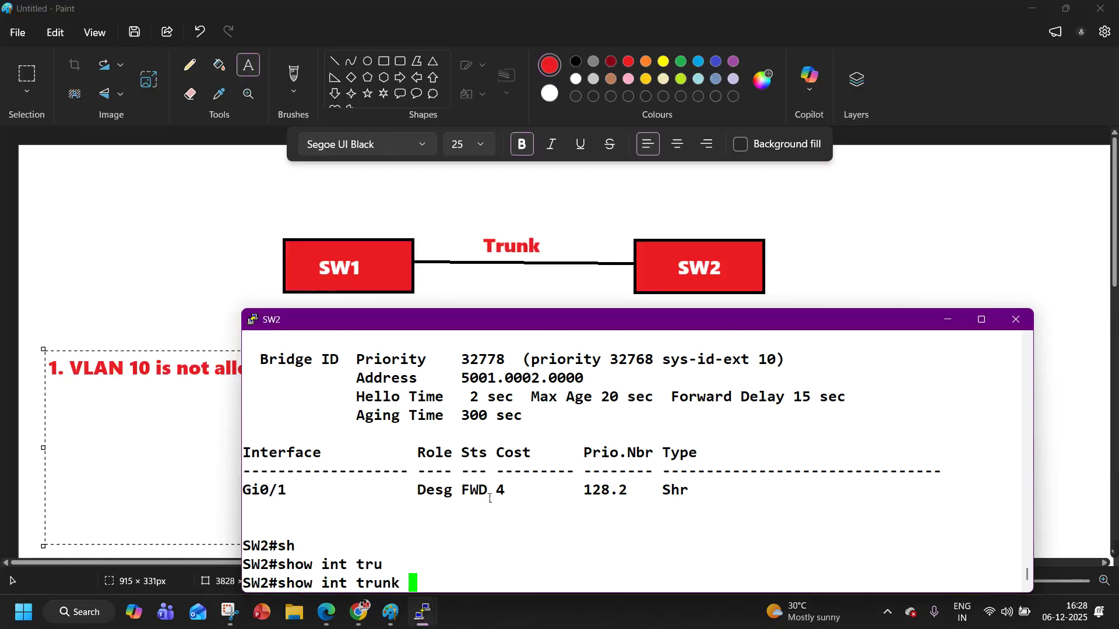
pyautogui.press('Return')
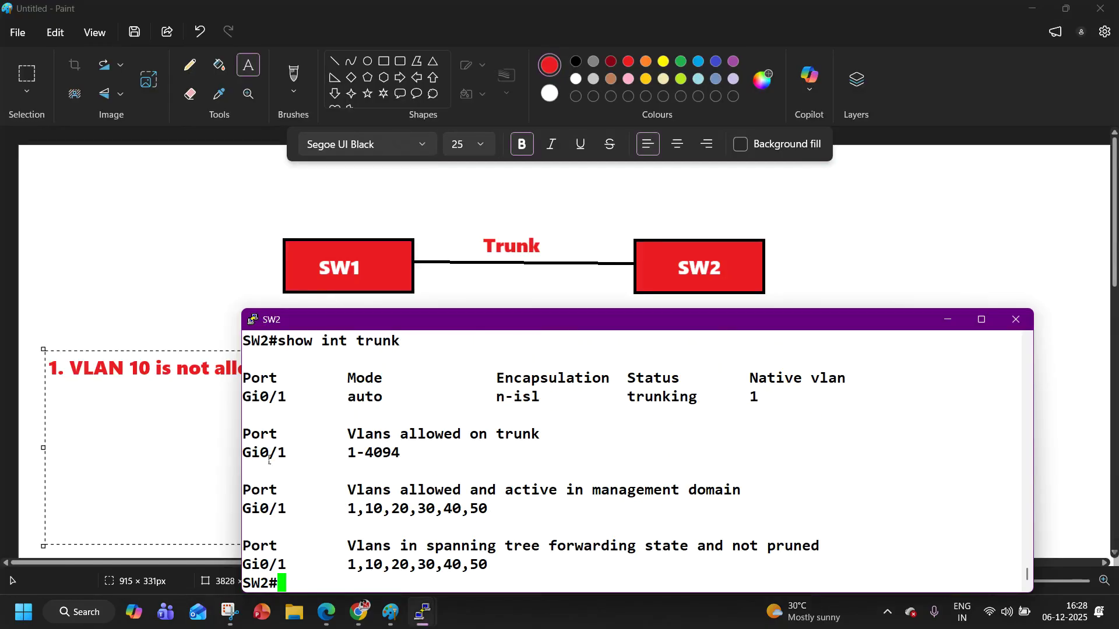
pyautogui.moveTo(261, 452); pyautogui.dragTo(436, 467)
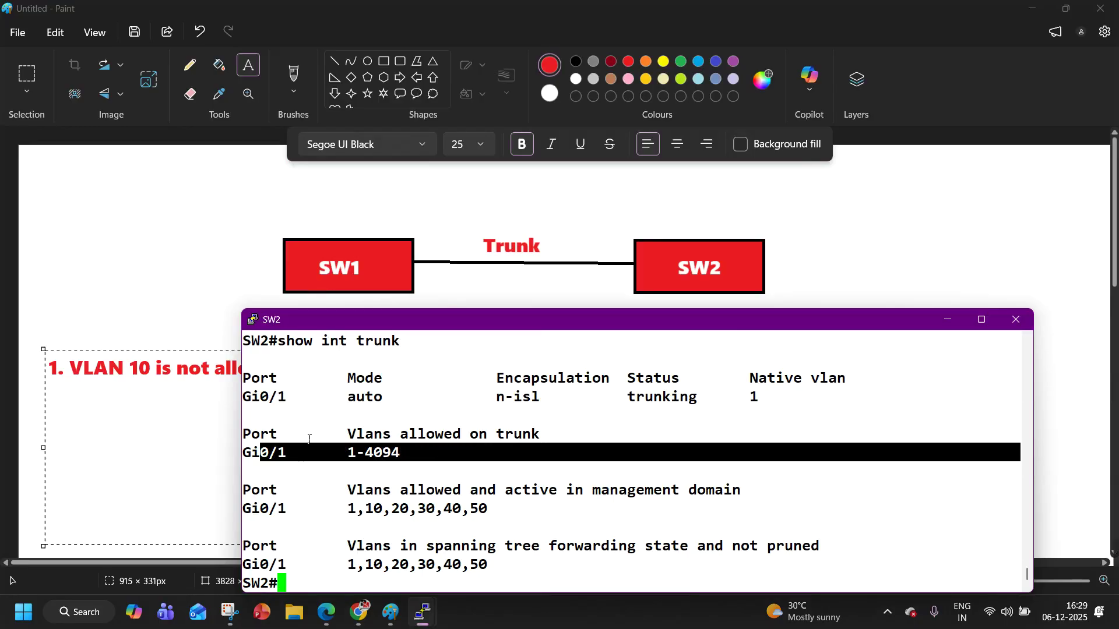
pyautogui.moveTo(295, 403); pyautogui.dragTo(197, 405)
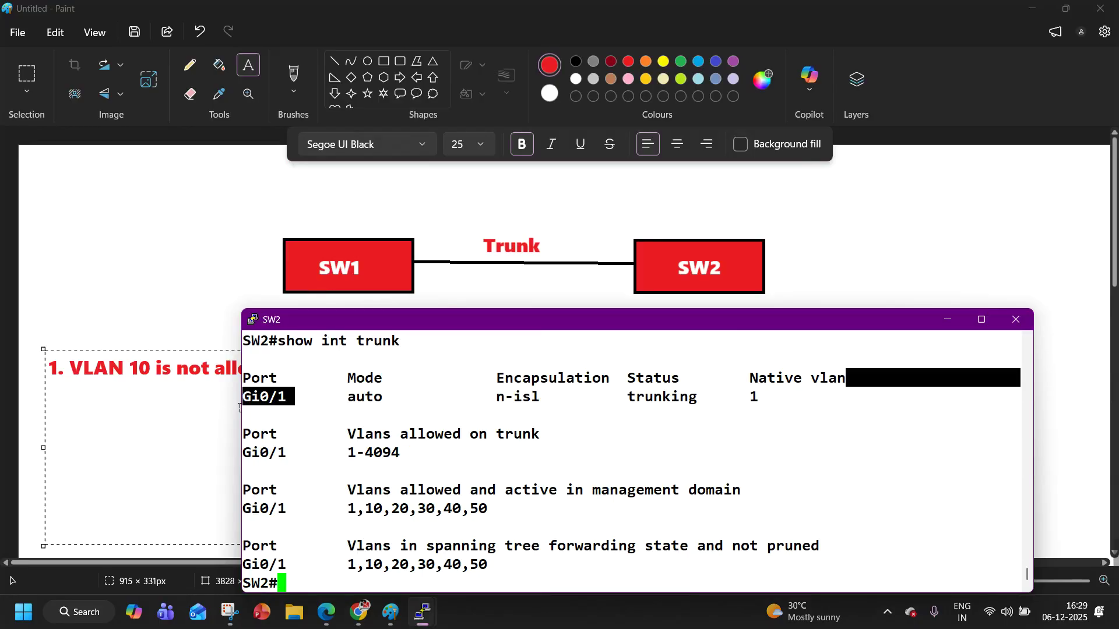
pyautogui.moveTo(407, 462); pyautogui.dragTo(364, 460)
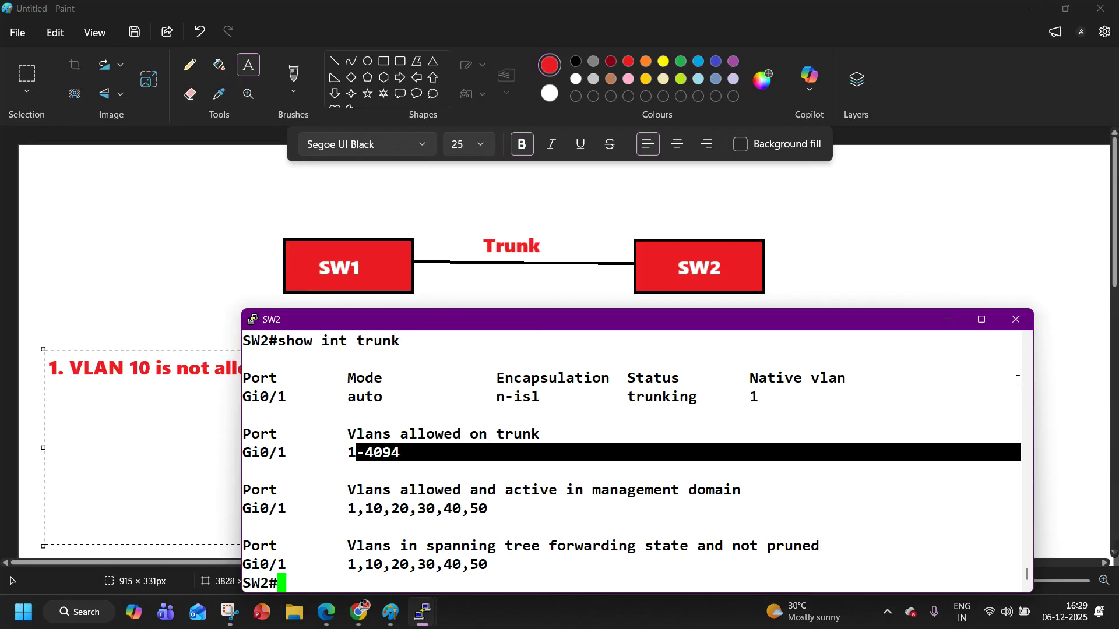
pyautogui.click(946, 322)
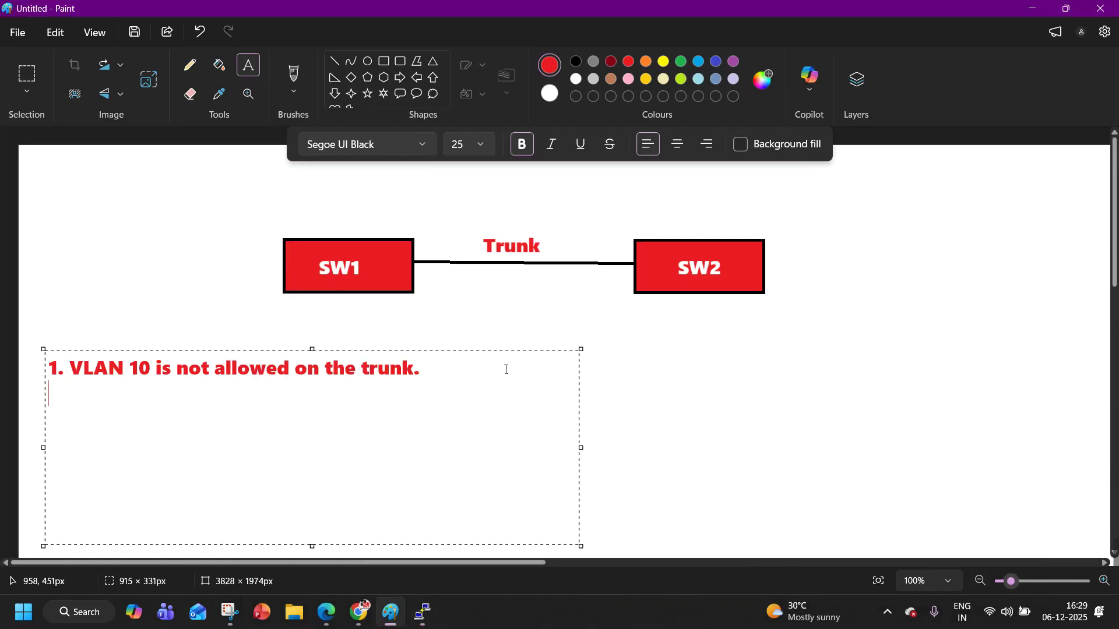
# - Add "2. Native VLAN Mismatch." as the second line of the Paint text box and start a new line
pyautogui.press('BackSpace')
pyautogui.write('\\')
pyautogui.press('Return')
pyautogui.press('BackSpace')
pyautogui.press('BackSpace')
pyautogui.press('Return')
pyautogui.write('2.')
pyautogui.write('Nati')
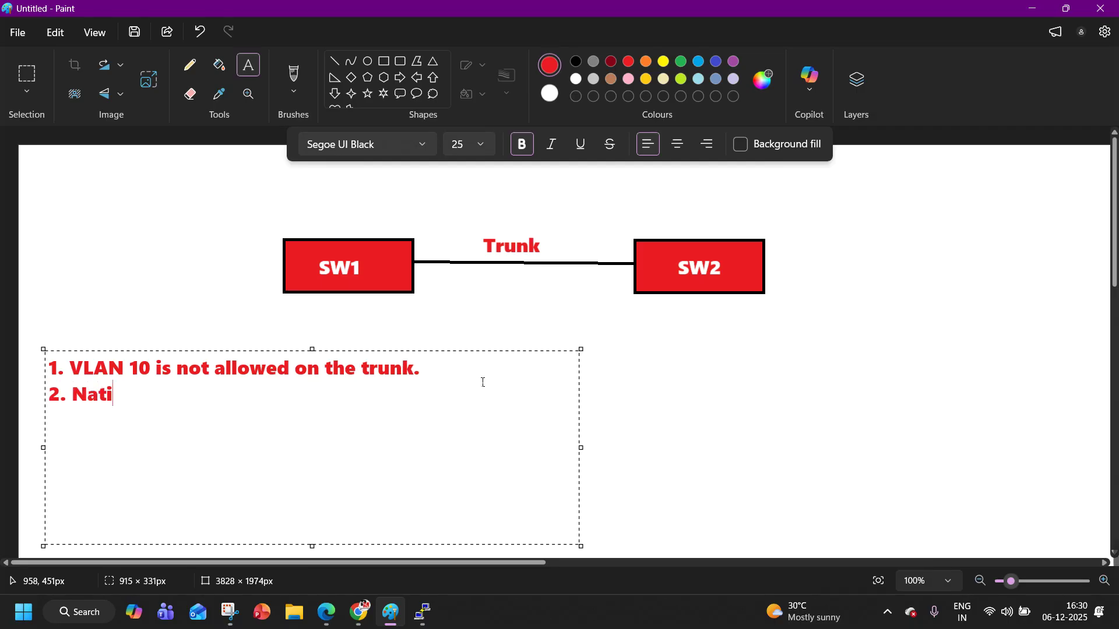
pyautogui.write('ve VLAN ')
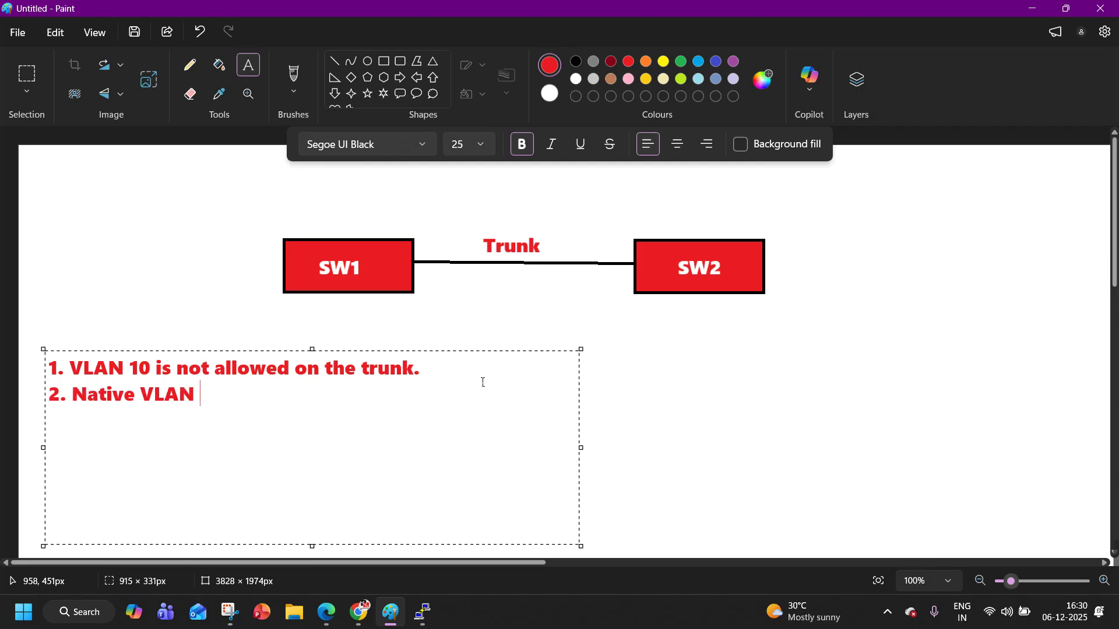
pyautogui.write('Mismat')
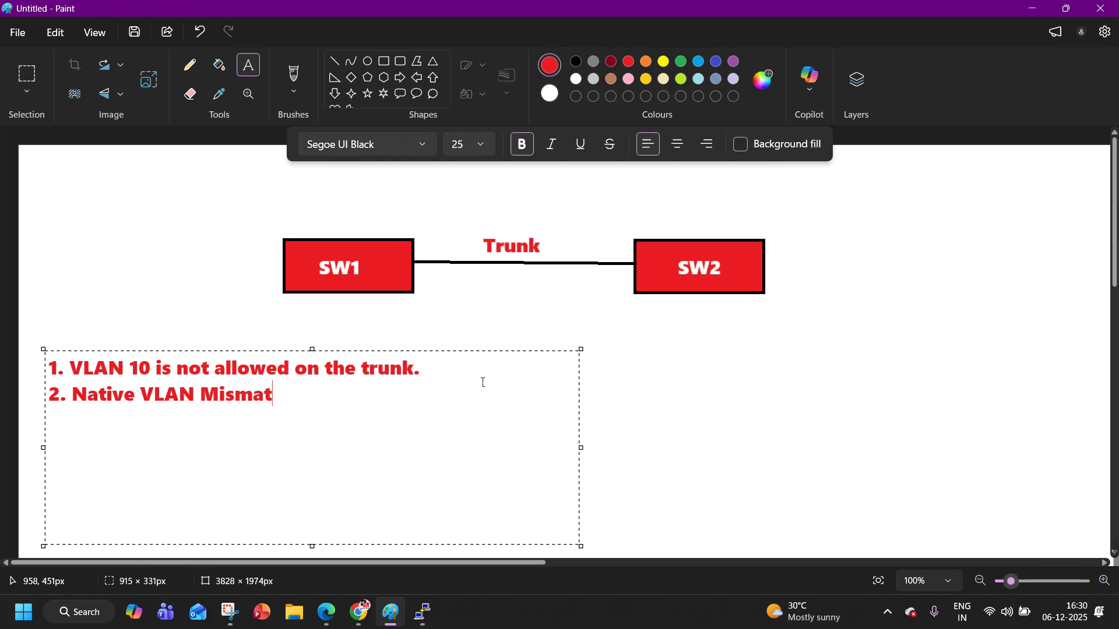
pyautogui.write('ch.')
pyautogui.press('Return')
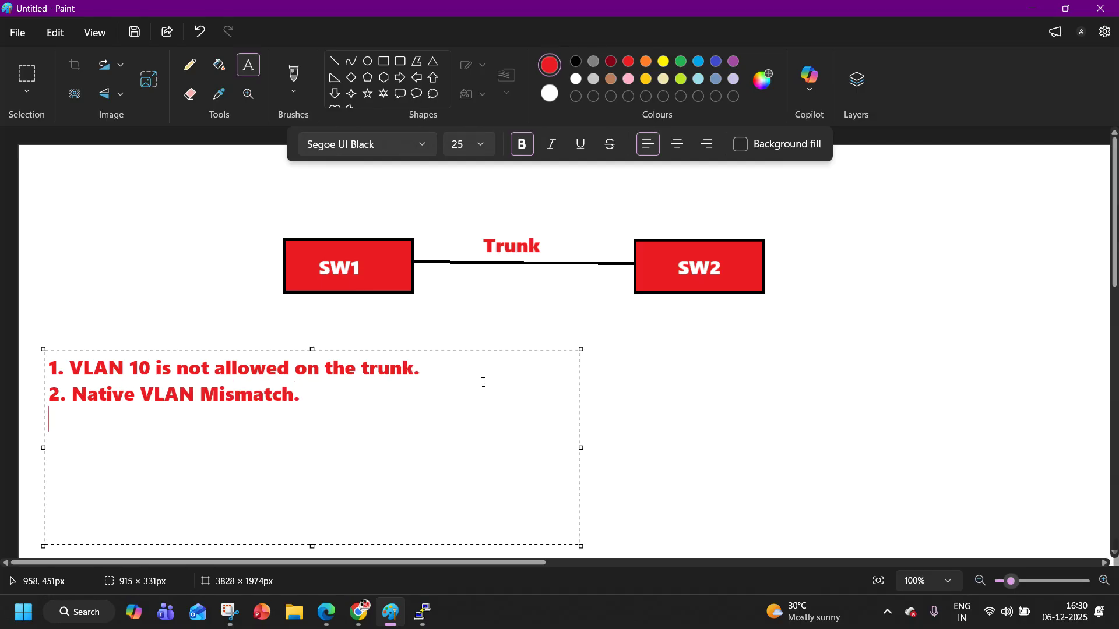
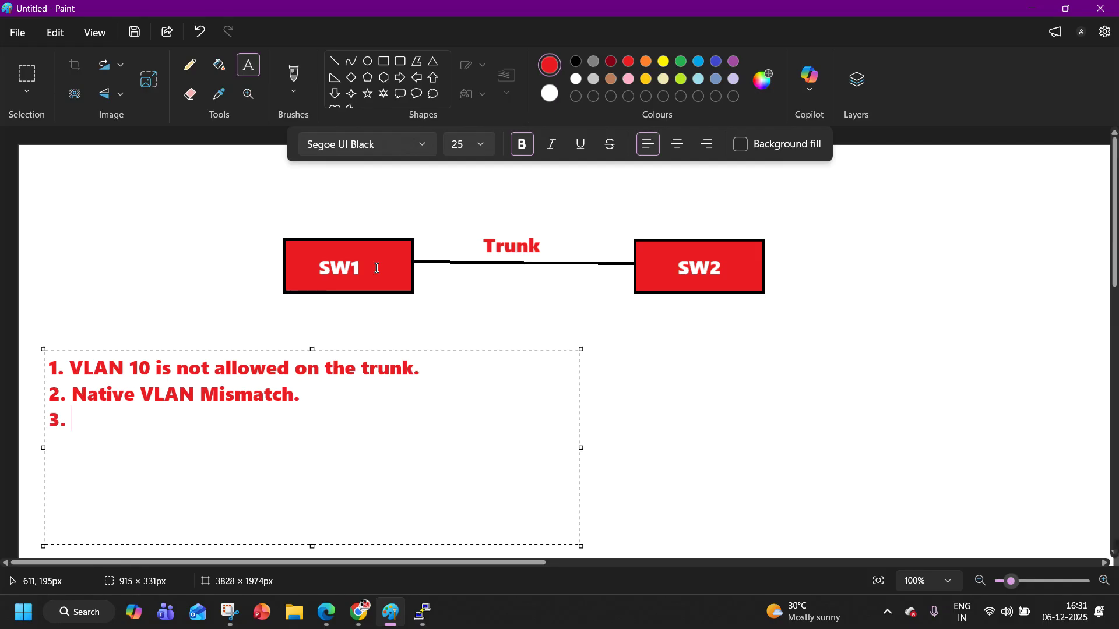
# - Write "3. BPDU Filter/BPDU Guard Misconfiguration." as the third line of the list and start a new line
pyautogui.write('BPDU')
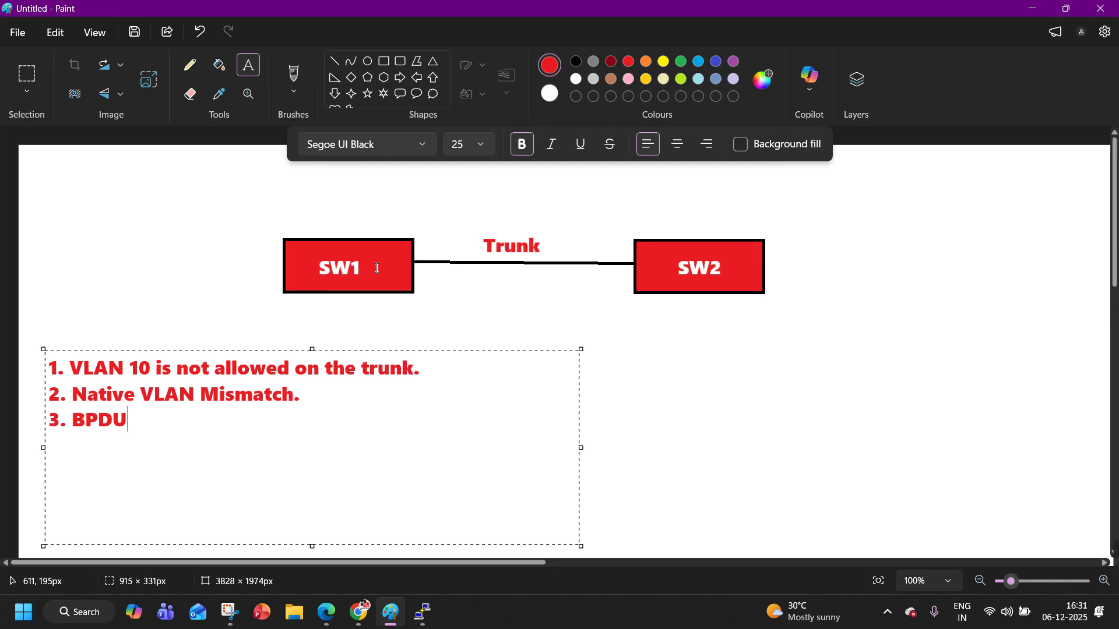
pyautogui.write(' Filt')
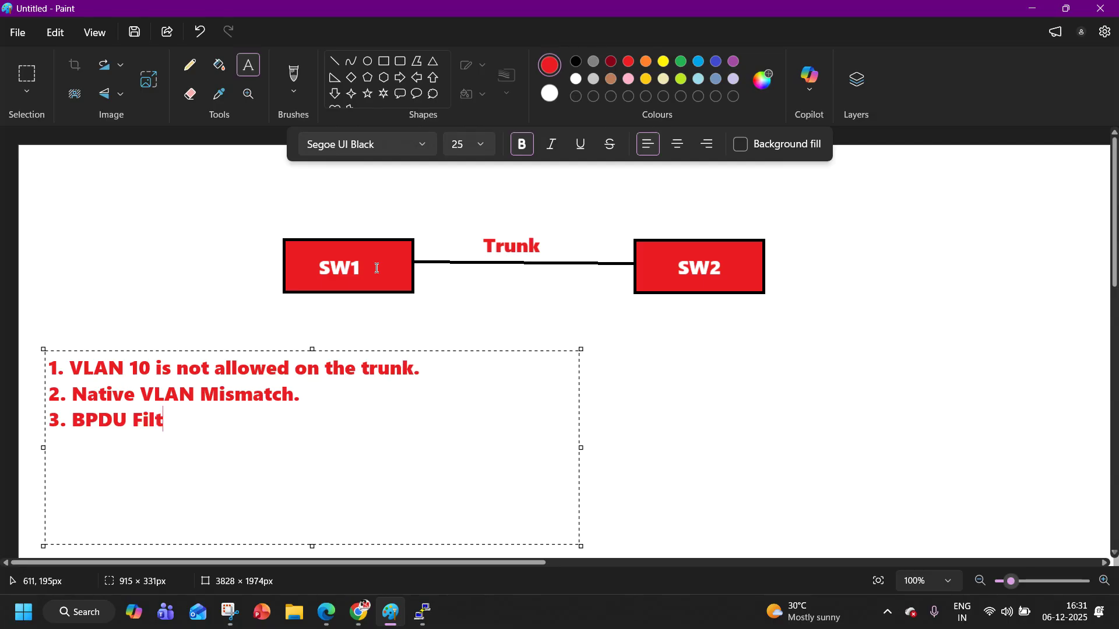
pyautogui.write('er/BPDU Guard Misconfiguration.')
pyautogui.press('Return')
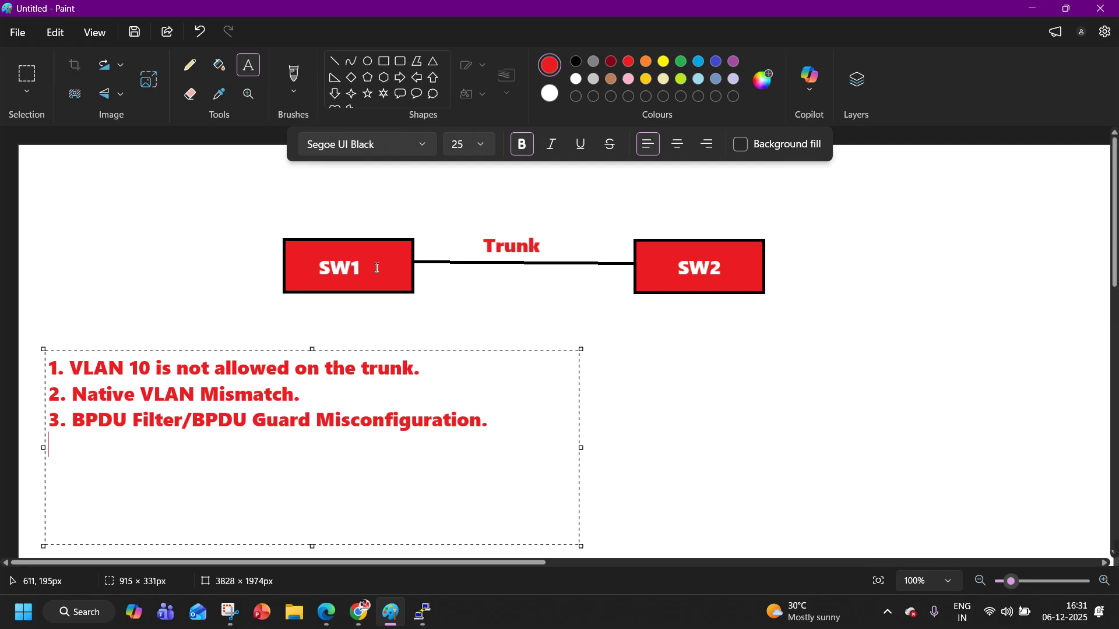
# - Write "4. Incorrect STP Mode Mixing." as the fourth line of the list and start a new line
pyautogui.write('4.')
pyautogui.write('Incorrect STP Mode ')
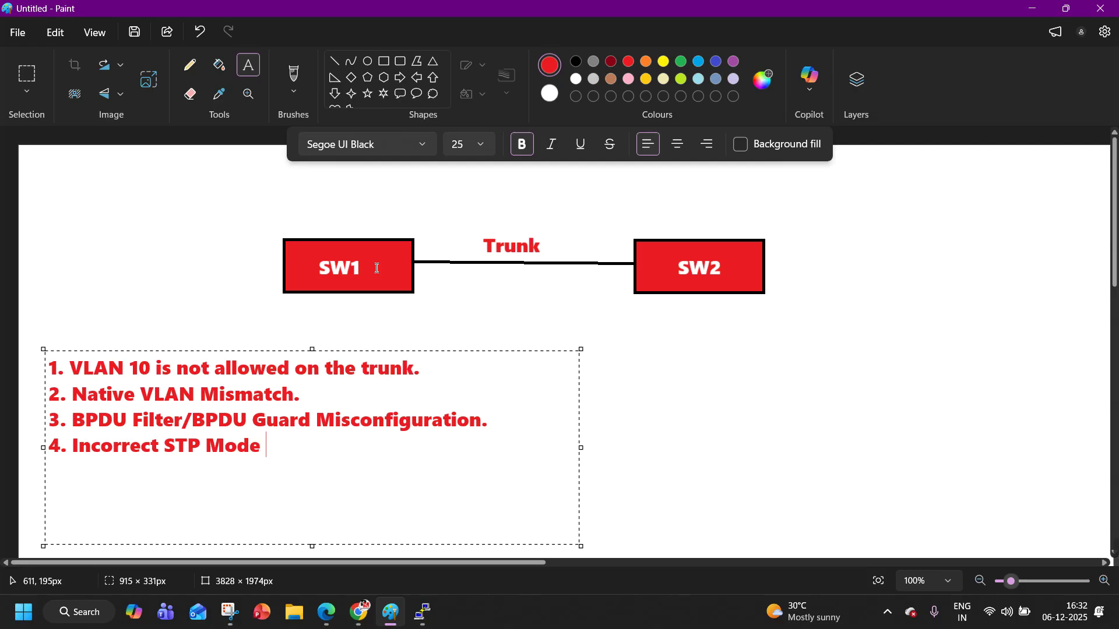
pyautogui.write('Mis')
pyautogui.press('BackSpace')
pyautogui.write('xing.')
pyautogui.press('Return')
# - Add "5. Physical Connectivity Issue." as the fifth line with its spelling corrected, and place the list slightly lower on the canvas
pyautogui.write('5. ')
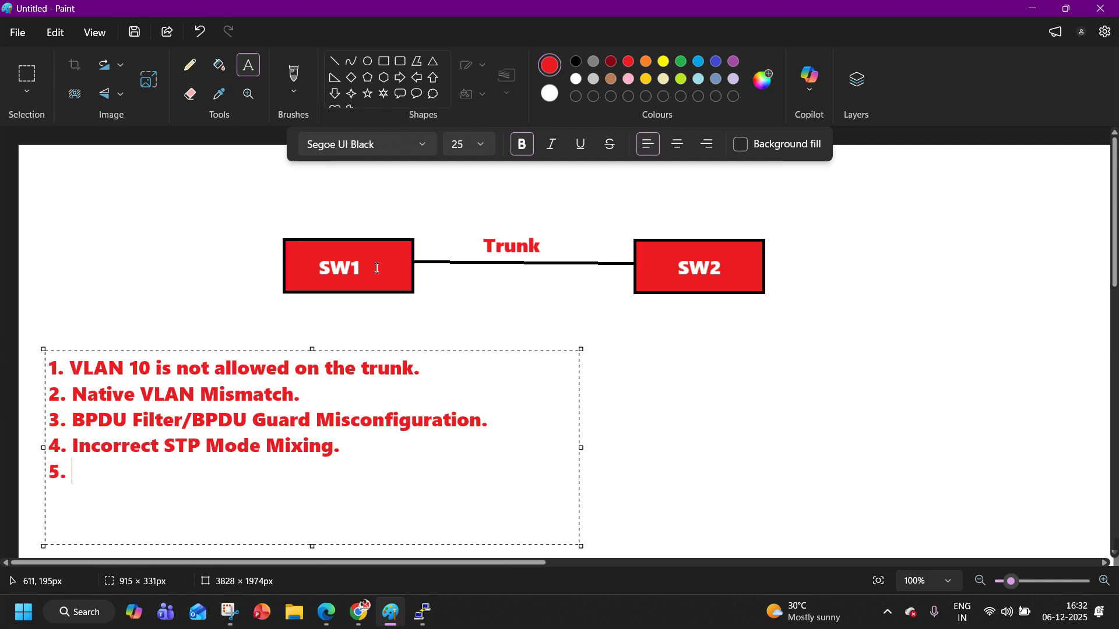
pyautogui.write('Physical ')
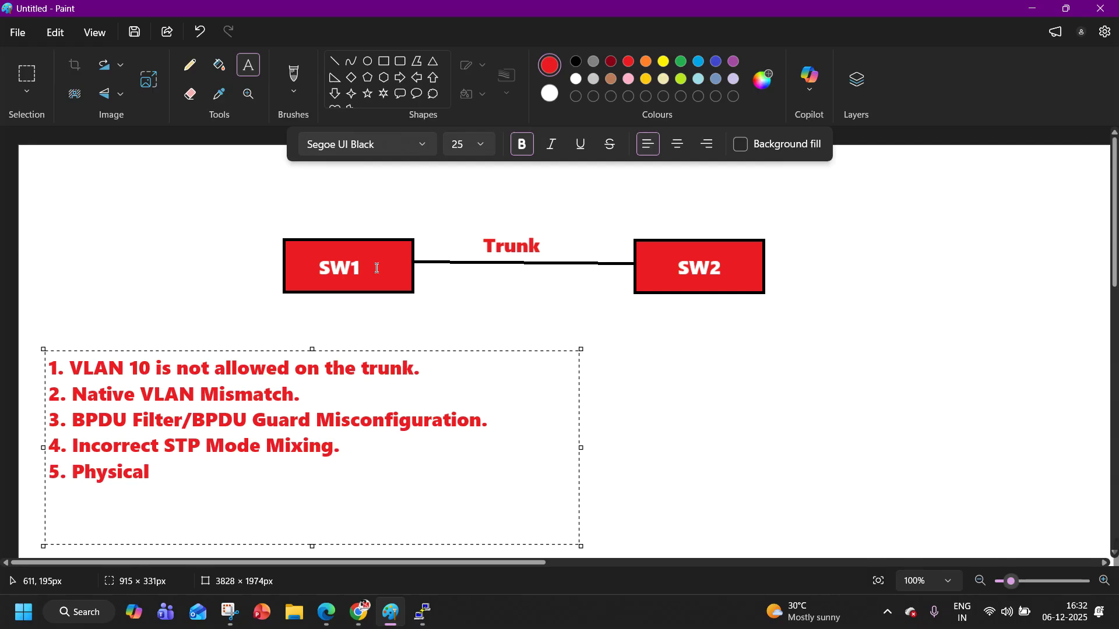
pyautogui.write('Connnec')
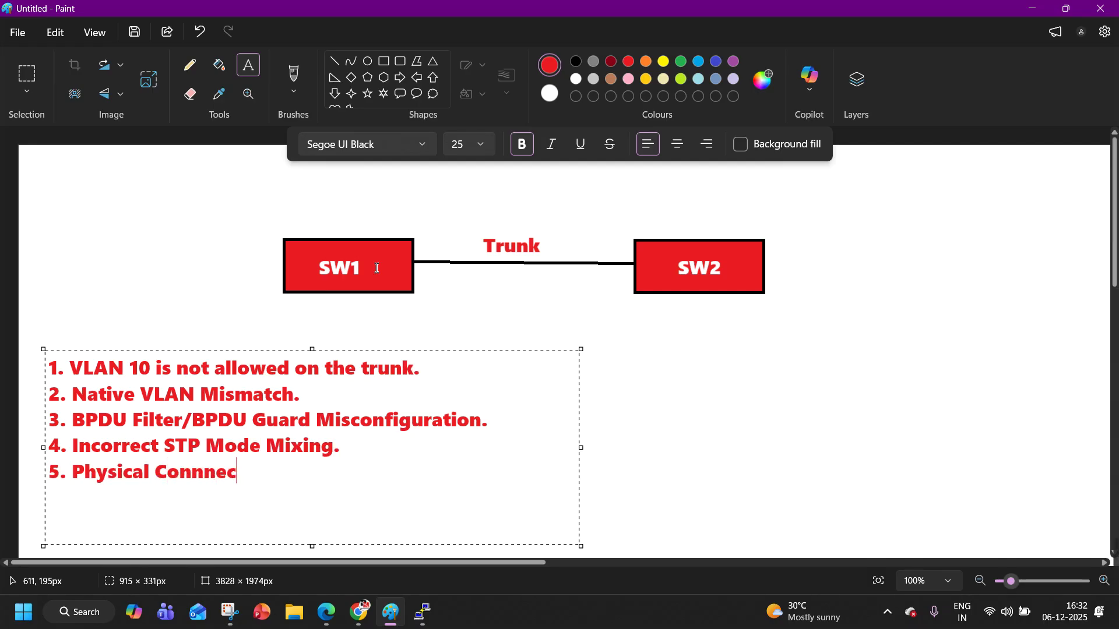
pyautogui.write('tivity ')
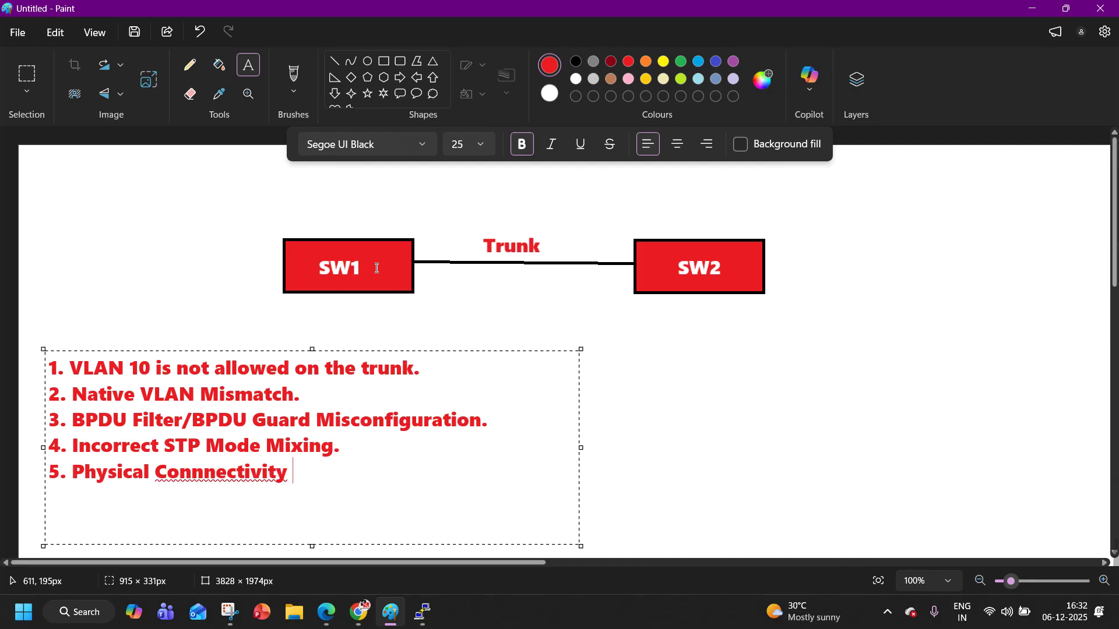
pyautogui.write('Issue')
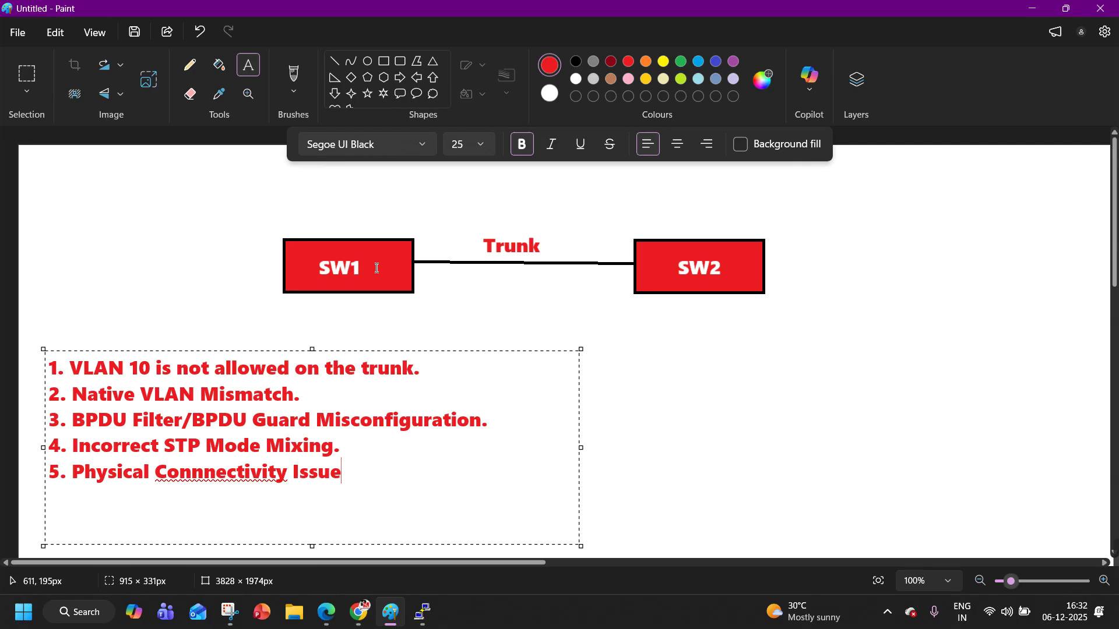
pyautogui.rightClick(223, 478)
pyautogui.click(414, 388)
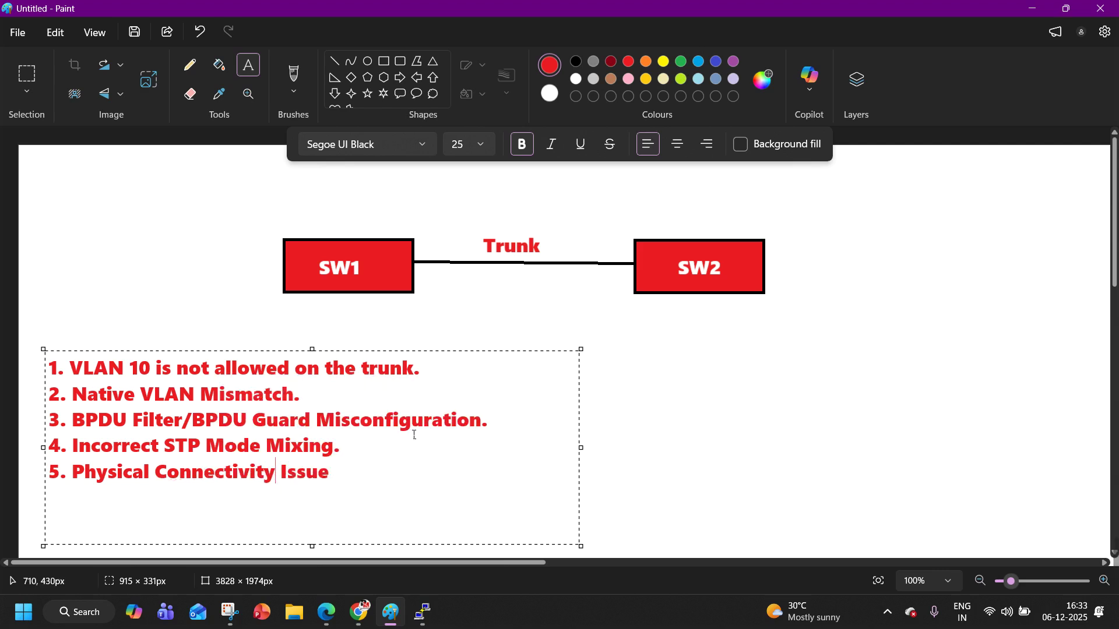
pyautogui.click(357, 477)
pyautogui.write('.')
pyautogui.moveTo(43, 350); pyautogui.dragTo(38, 389)
pyautogui.click(75, 342)
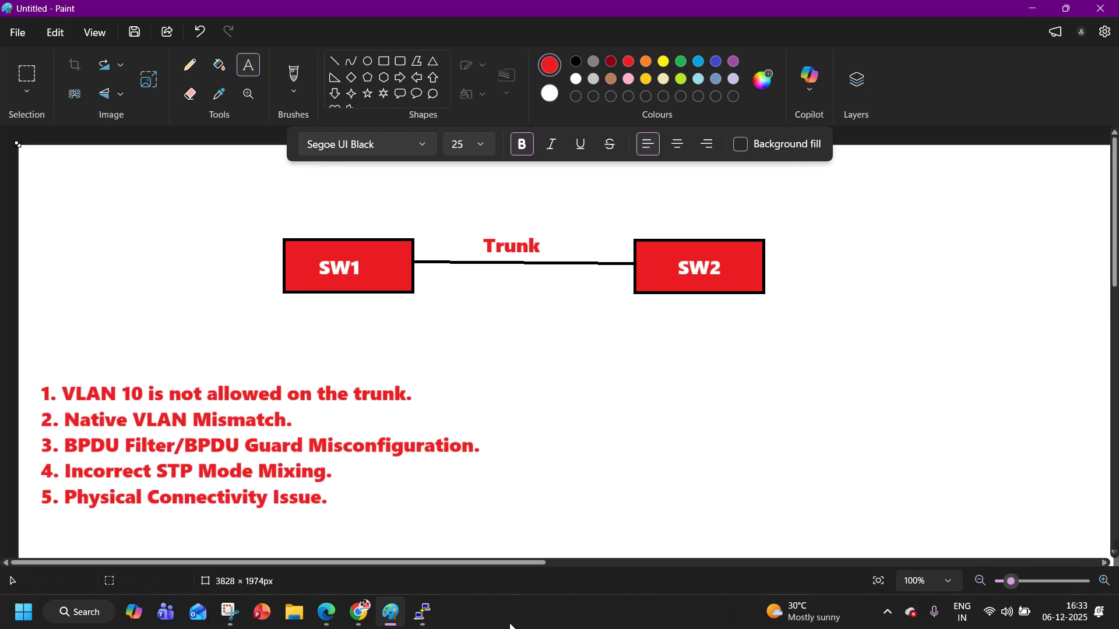
# - Switch to the SW1 console, run show spanning-tree for VLAN 20, and highlight the line stating the bridge's root status
pyautogui.moveTo(422, 612)
pyautogui.click(343, 542)
pyautogui.press('Return')
pyautogui.press('Return')
pyautogui.press('Up')
pyautogui.press('BackSpace')
pyautogui.press('BackSpace')
pyautogui.write('20')
pyautogui.press('Return')
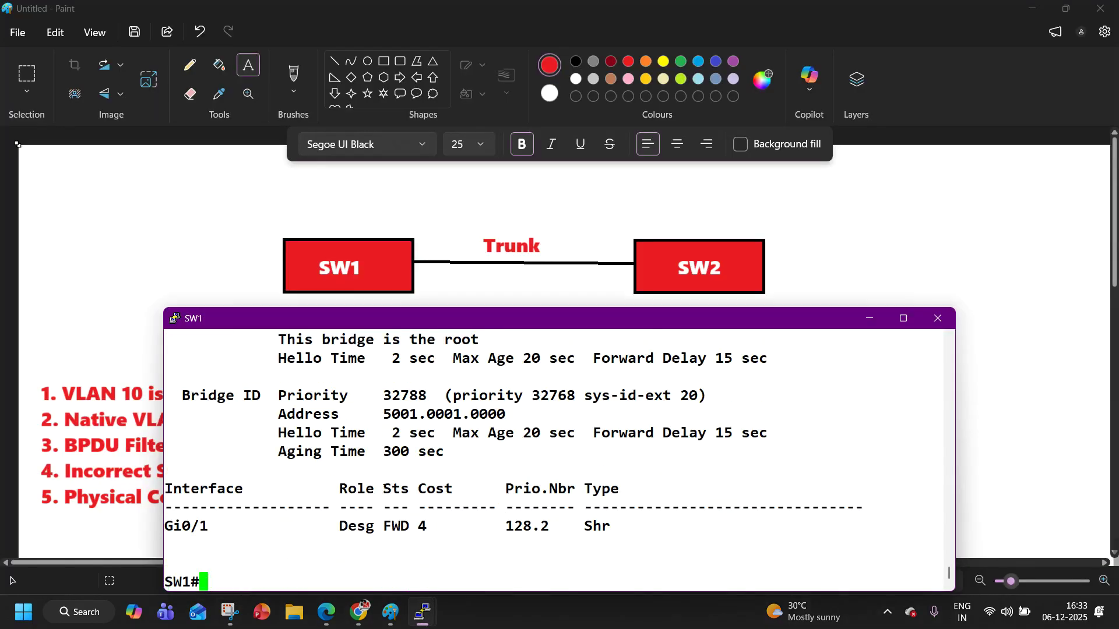
pyautogui.moveTo(272, 343); pyautogui.dragTo(498, 345)
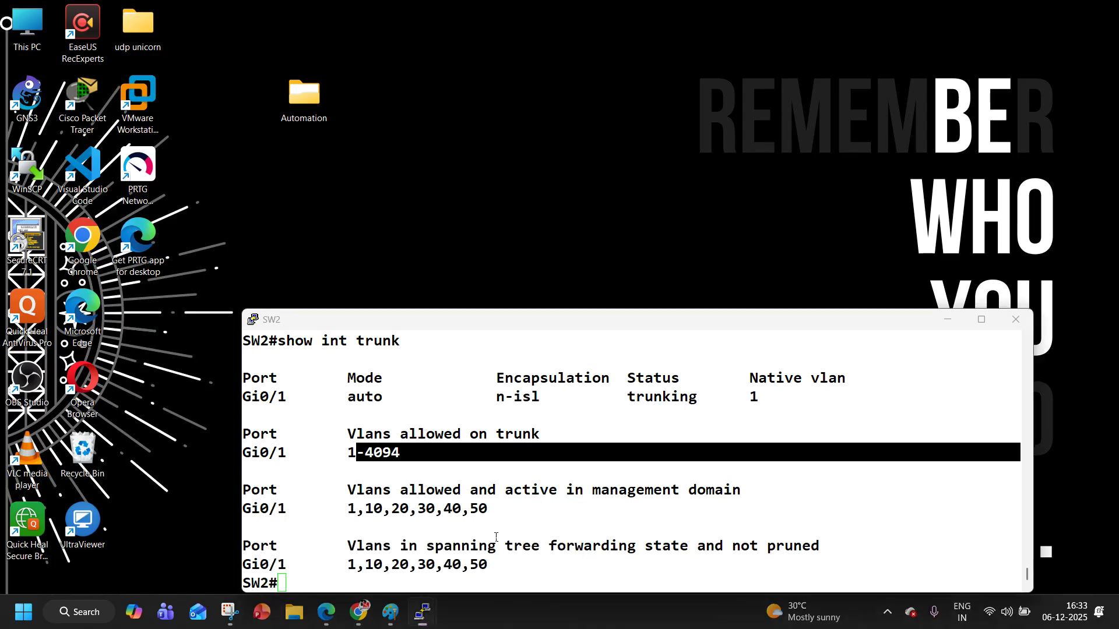
# - Switch to the SW2 console, run show spanning-tree vlan 20, and highlight the Root ID and Bridge ID priority and address
pyautogui.click(434, 545)
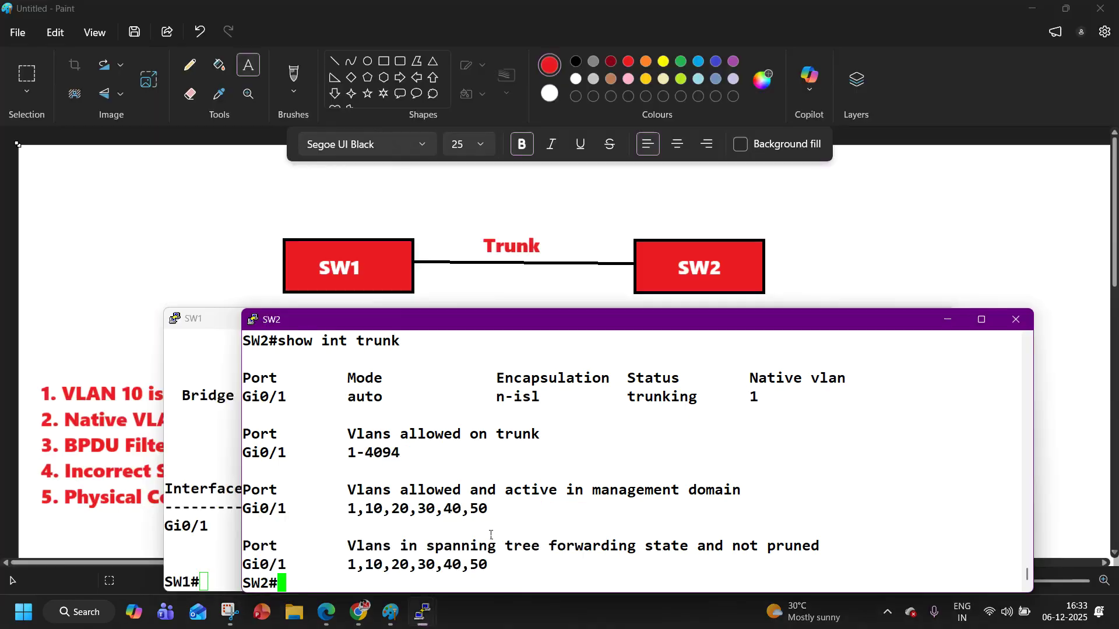
pyautogui.press('Return')
pyautogui.press('Up')
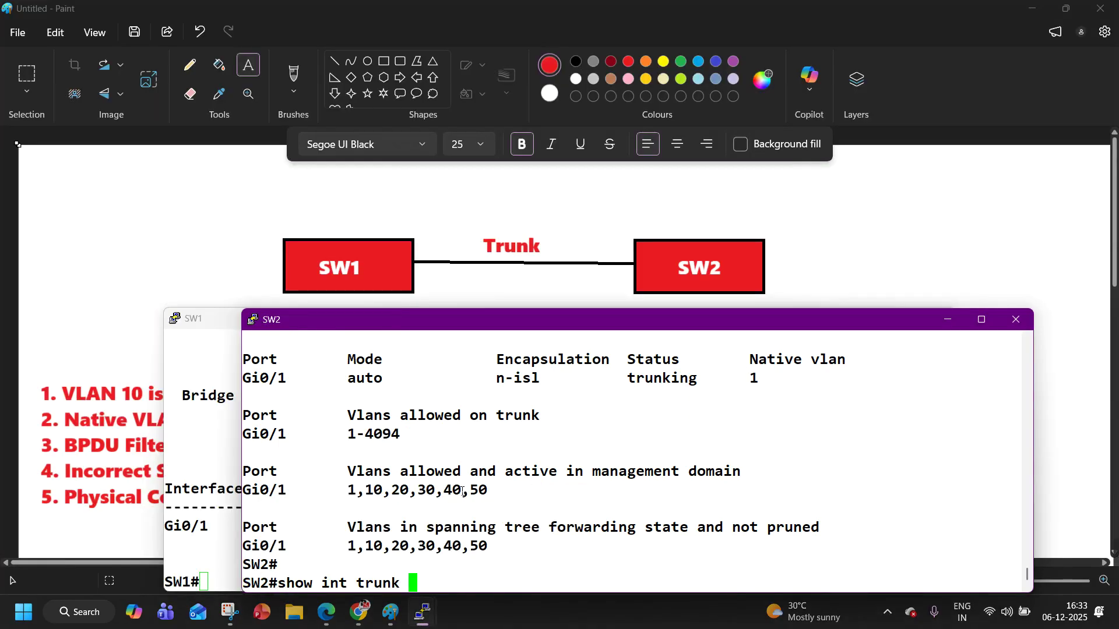
pyautogui.press('Up')
pyautogui.press('BackSpace')
pyautogui.press('BackSpace')
pyautogui.write('20')
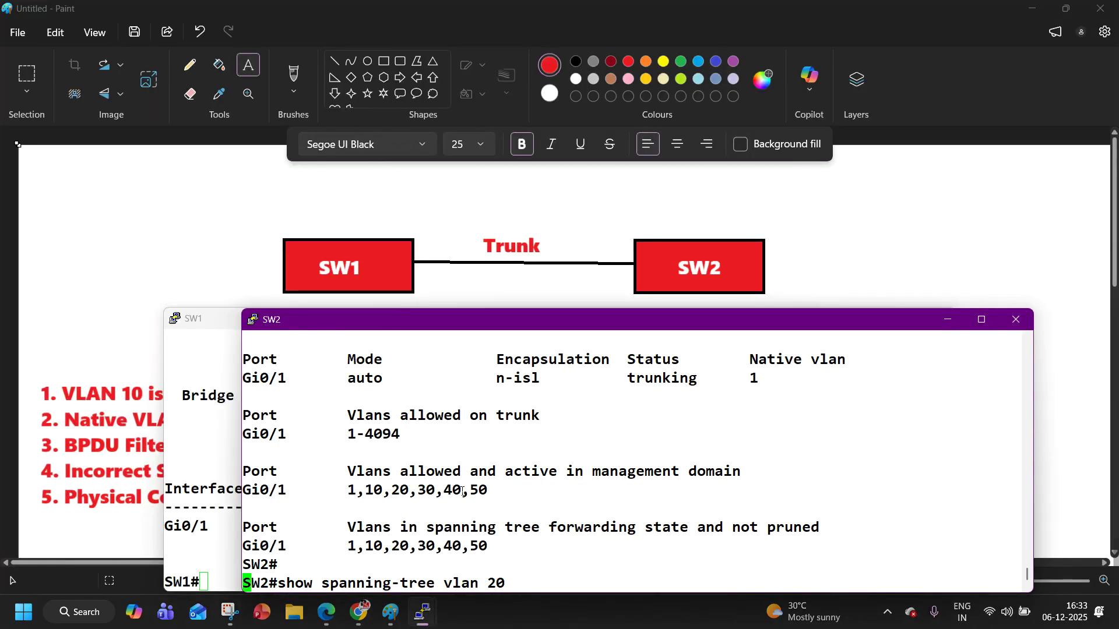
pyautogui.press('Return')
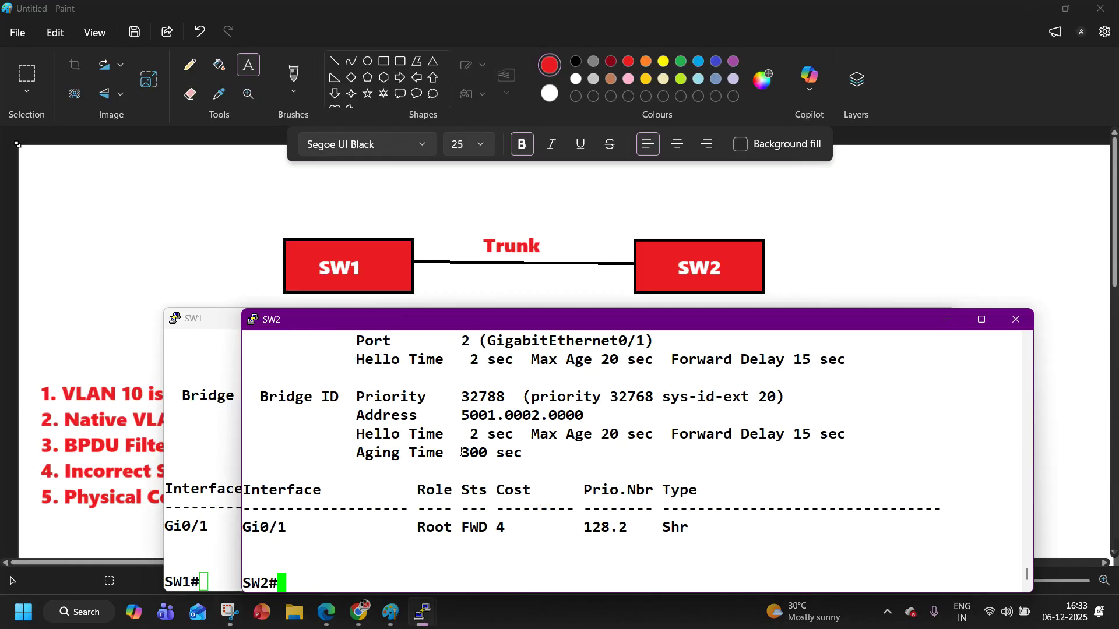
pyautogui.scroll(2, 467, 444)
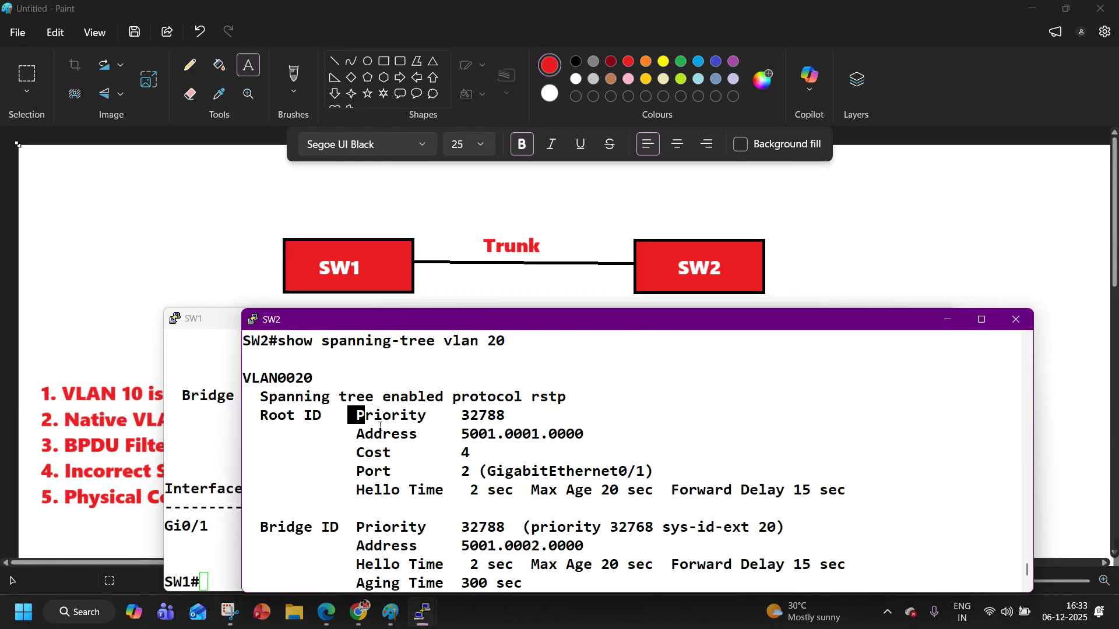
pyautogui.moveTo(349, 417); pyautogui.dragTo(576, 445)
pyautogui.moveTo(365, 527); pyautogui.dragTo(758, 560)
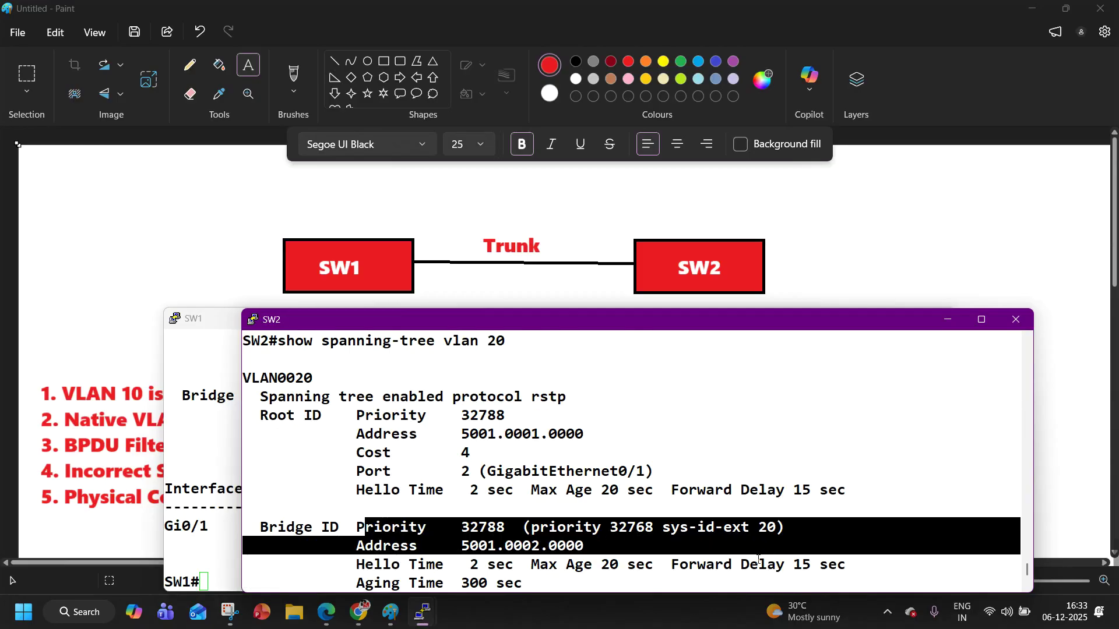
# - Return to the SW1 console, list its VLANs with show vlan brief, and highlight VLAN 10's number, status and port
pyautogui.click(187, 446)
pyautogui.press('Return')
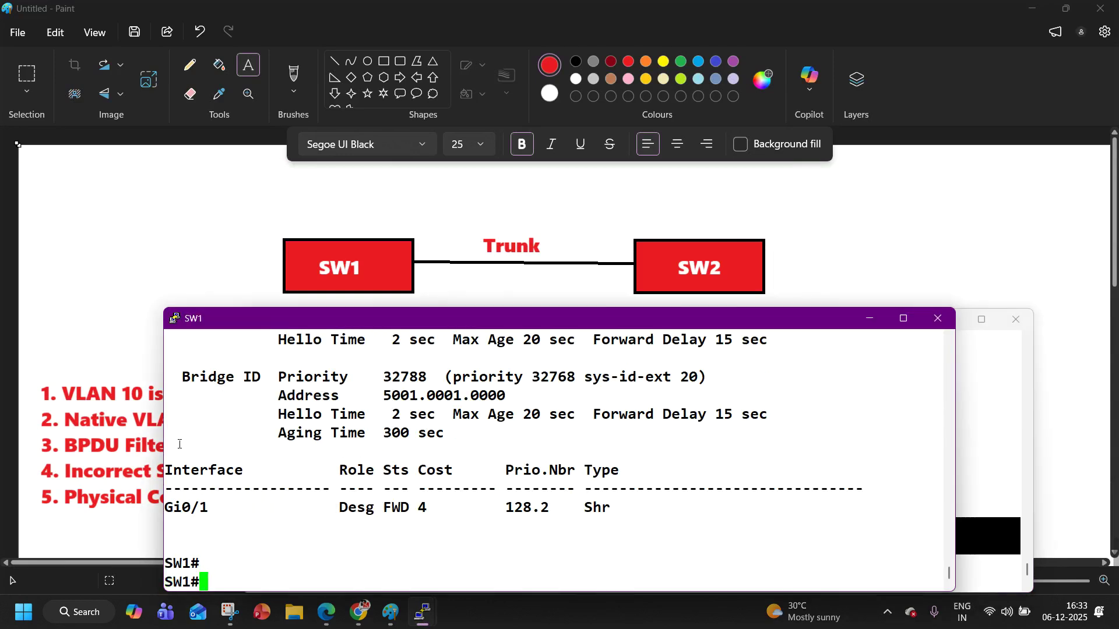
pyautogui.write('sh')
pyautogui.press('Tab')
pyautogui.write('vl')
pyautogui.press('Tab')
pyautogui.write('br')
pyautogui.press('Tab')
pyautogui.press('Return')
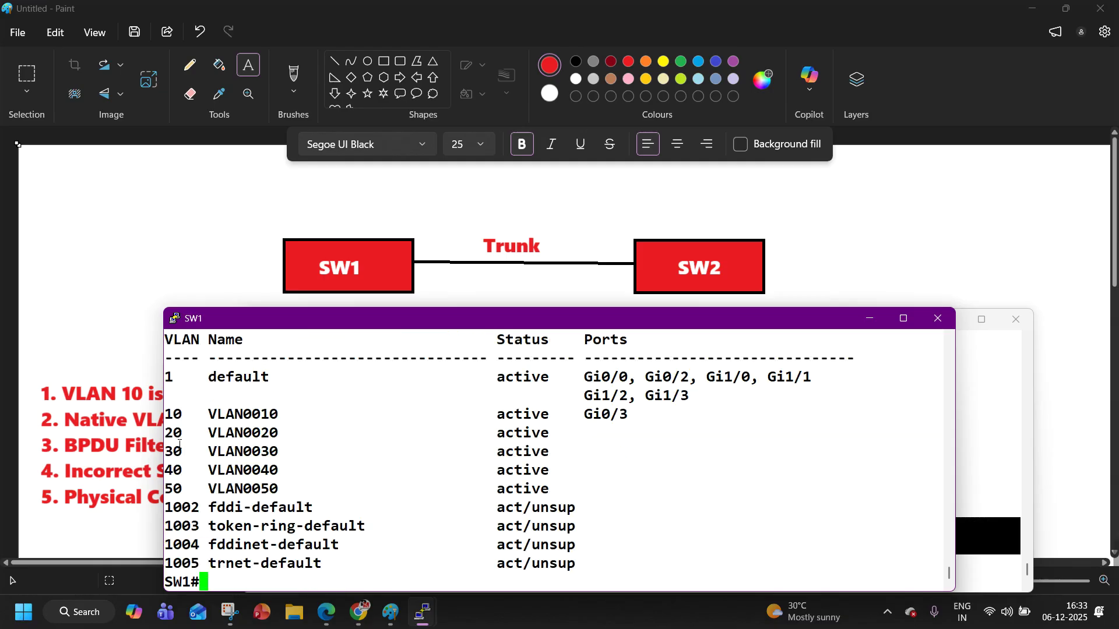
pyautogui.moveTo(166, 417); pyautogui.dragTo(183, 423)
pyautogui.moveTo(564, 420); pyautogui.dragTo(488, 417)
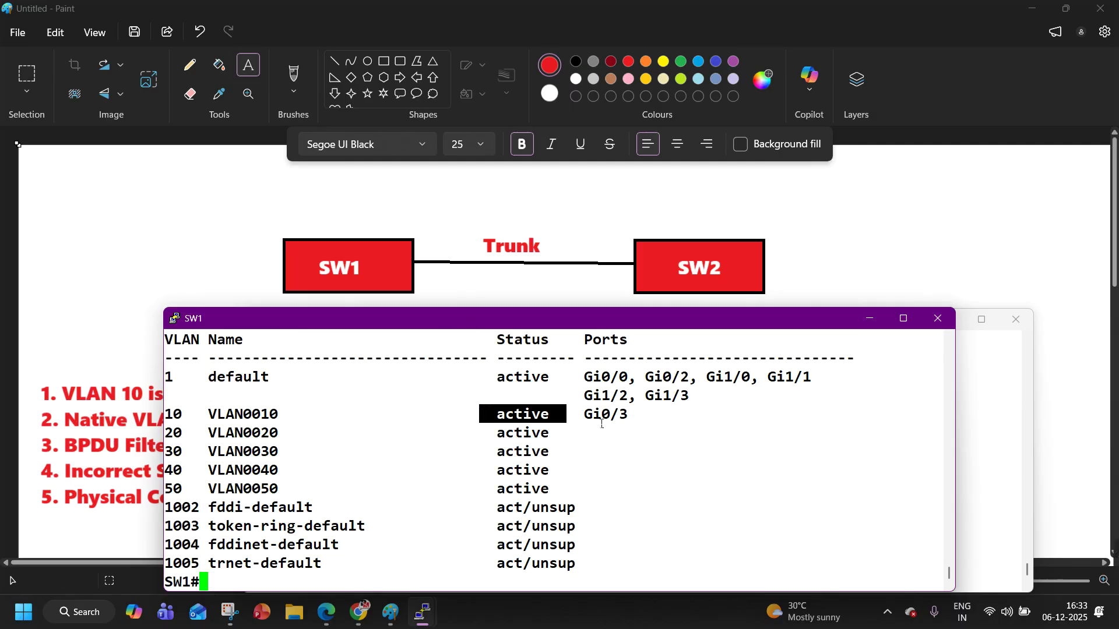
pyautogui.moveTo(583, 417)
pyautogui.mouseDown()
pyautogui.moveTo(641, 422)
pyautogui.moveTo(581, 426)
pyautogui.mouseUp()
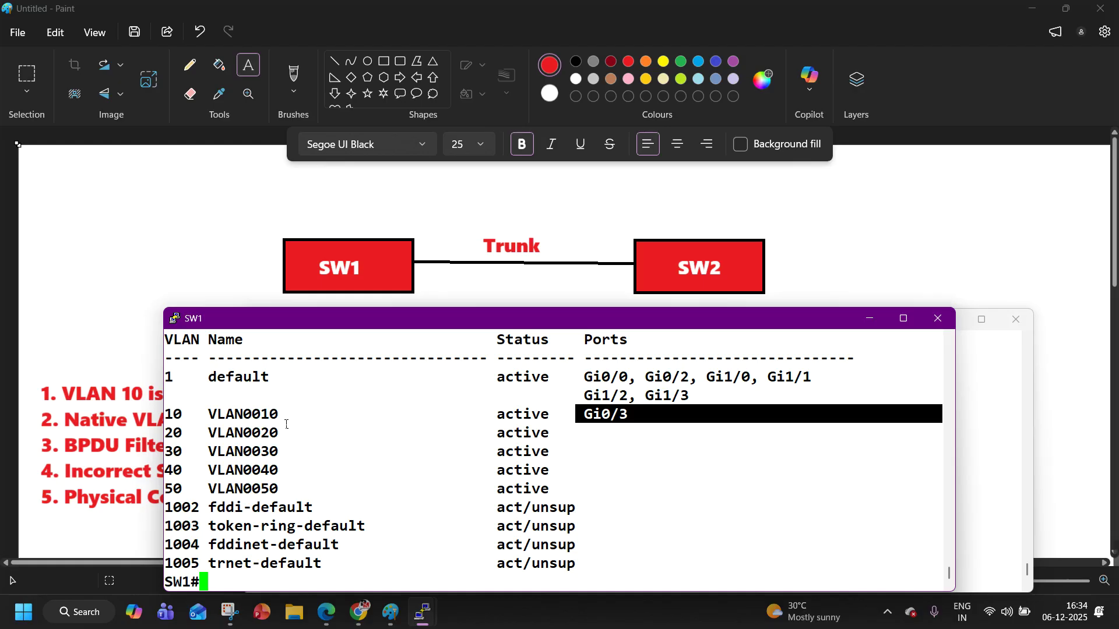
pyautogui.press('Return')
# - Run show vlan br on the SW2 console and highlight the VLAN 10 row
pyautogui.click(995, 446)
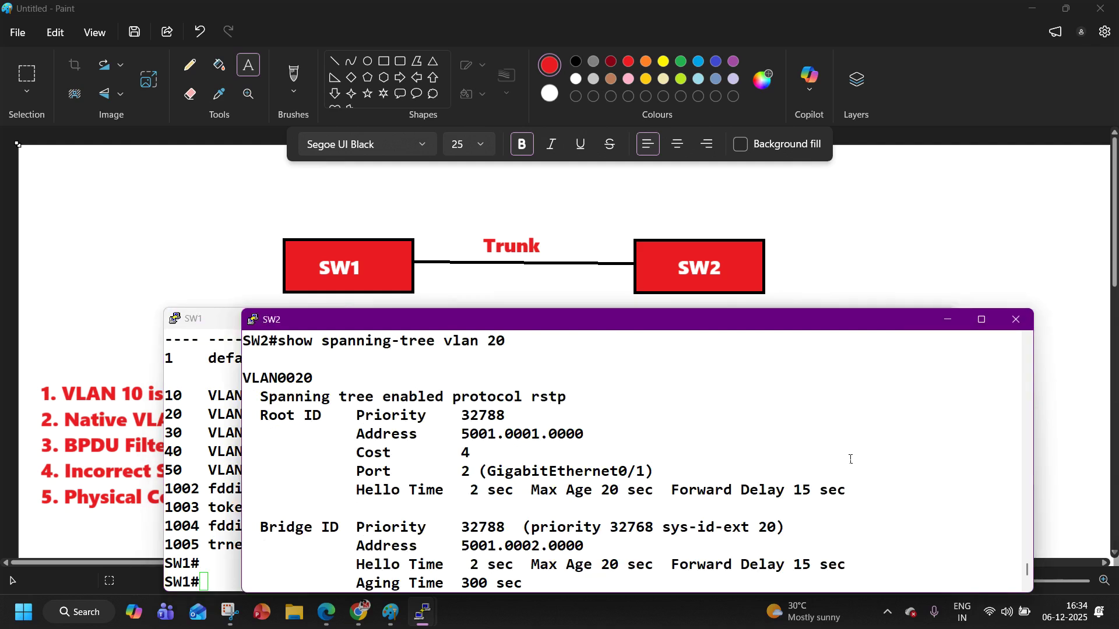
pyautogui.press('Return')
pyautogui.press('Return')
pyautogui.press('Return')
pyautogui.write('show v')
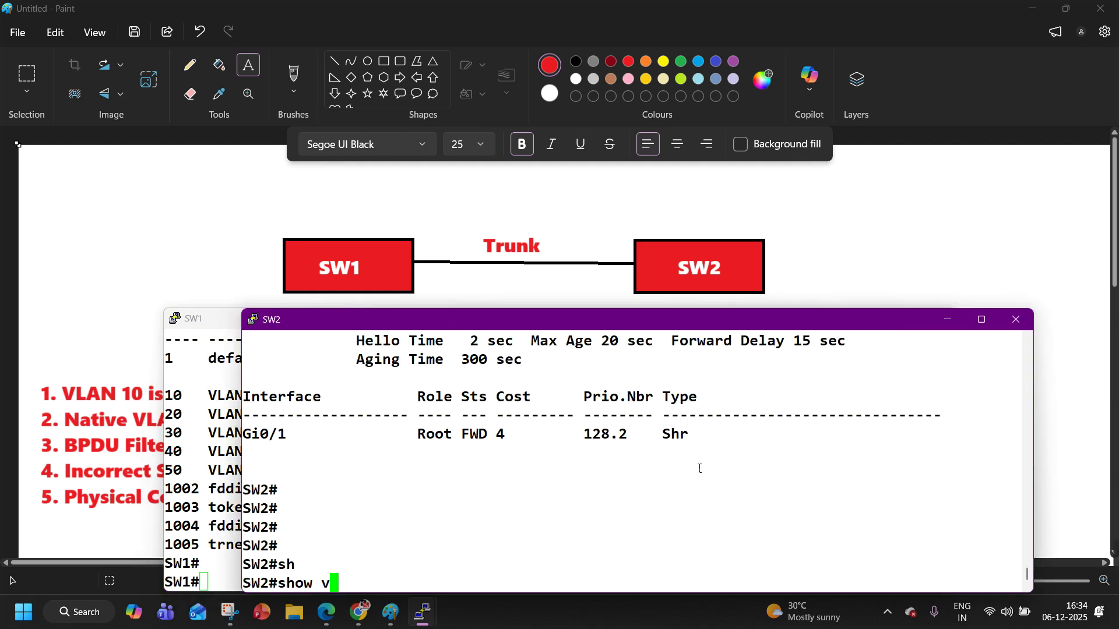
pyautogui.write('lan br')
pyautogui.press('Return')
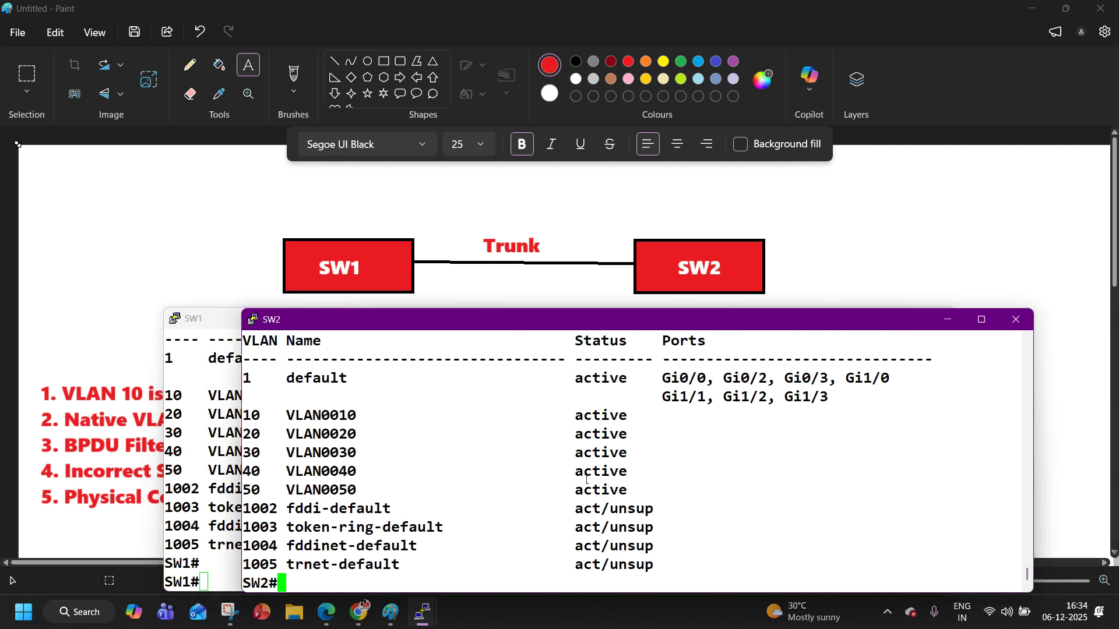
pyautogui.tripleClick(258, 419)
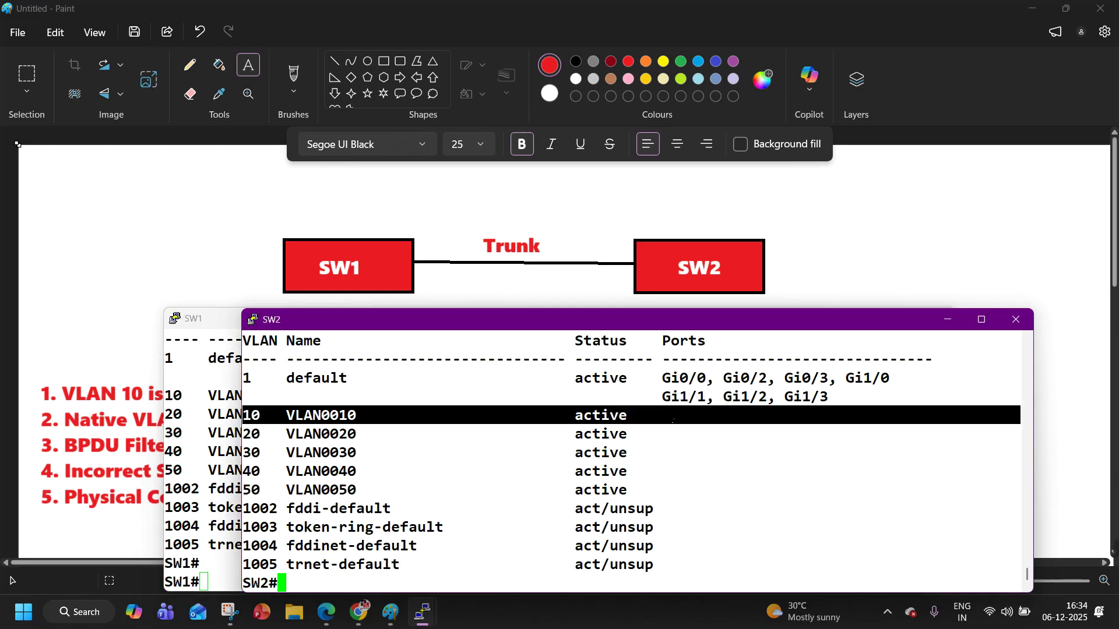
# - Run show int trunk on SW2 and highlight Gi0/1's allowed VLANs and encapsulation
pyautogui.press('Return')
pyautogui.write('sh')
pyautogui.press('Tab')
pyautogui.write('int tr')
pyautogui.press('Tab')
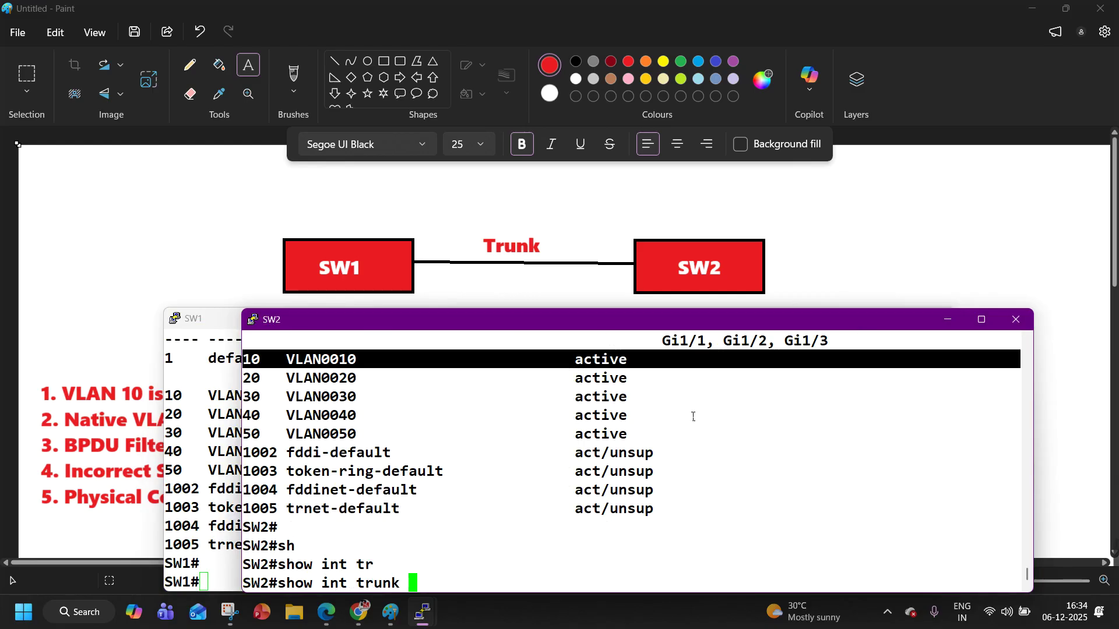
pyautogui.press('Return')
pyautogui.moveTo(321, 452); pyautogui.dragTo(603, 454)
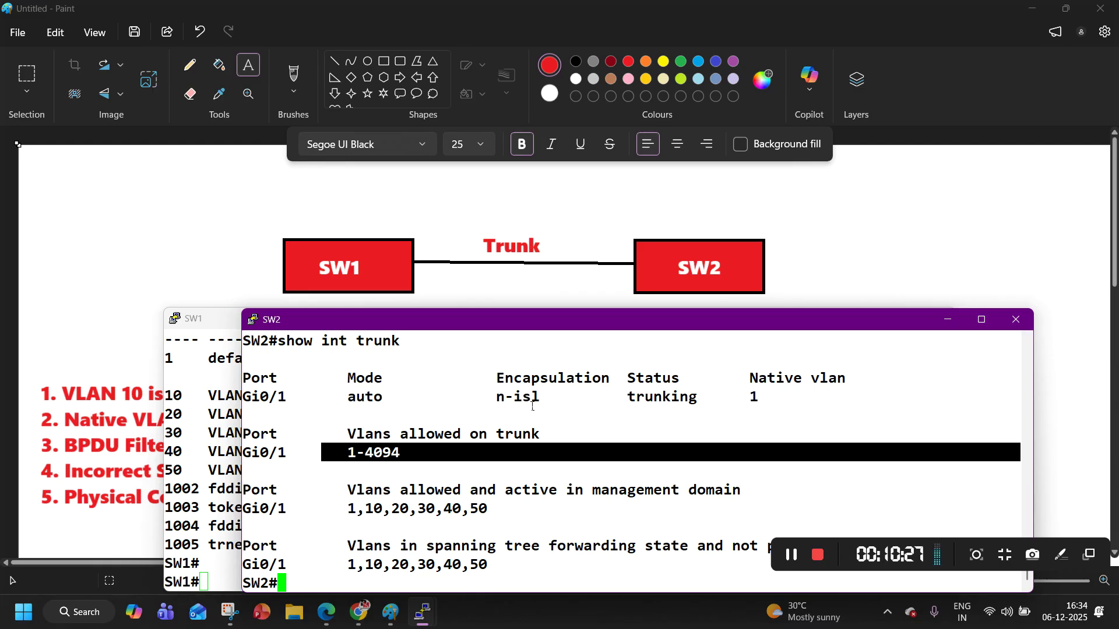
pyautogui.moveTo(592, 396); pyautogui.dragTo(479, 397)
# - Enter terminal configuration mode on SW2 and open interface g0/1 for configuration
pyautogui.write('conf')
pyautogui.press('Tab')
pyautogui.press('Return')
pyautogui.press('Return')
pyautogui.press('Return')
pyautogui.write('in')
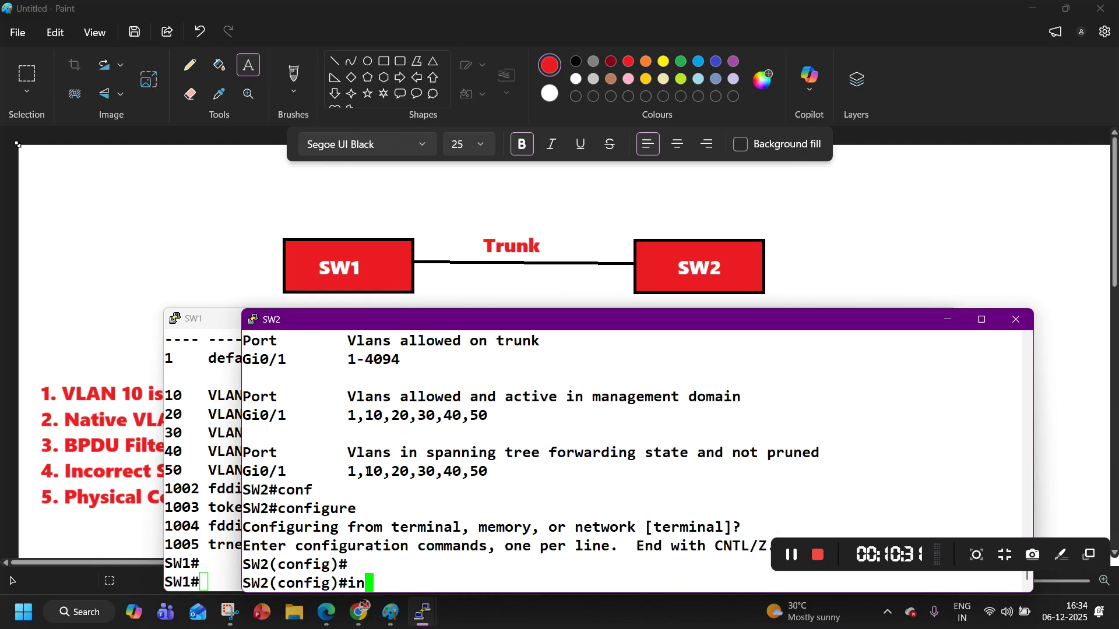
pyautogui.write('t g0/1')
pyautogui.press('Return')
# - Set the trunk encapsulation of SW2's interface g0/1 to dot1q and exit to the privileged prompt
pyautogui.write('sw')
pyautogui.press('Tab')
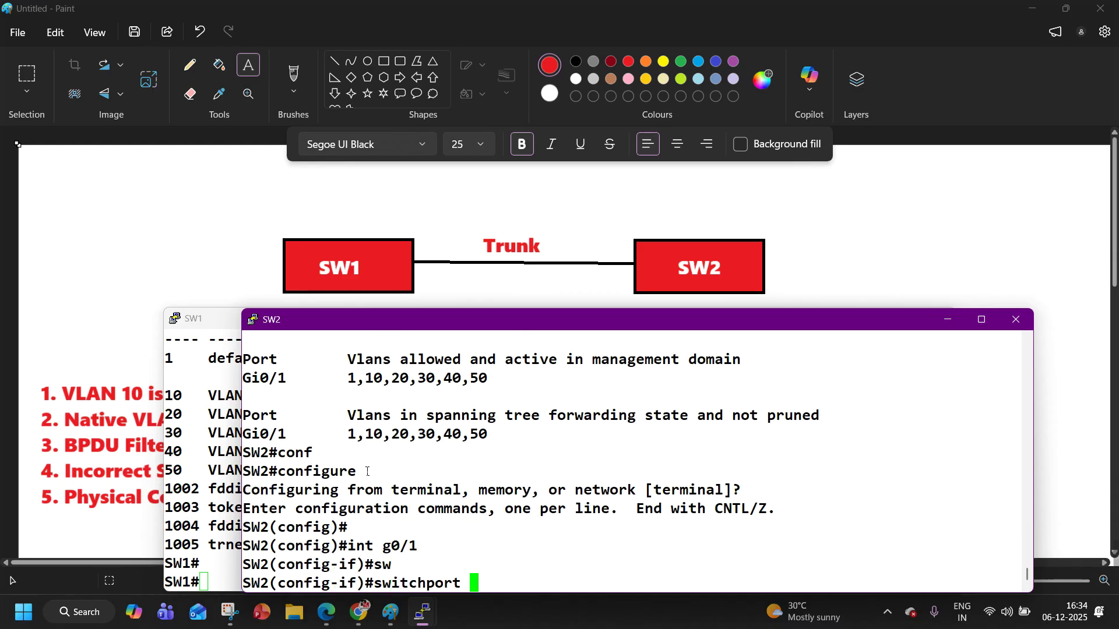
pyautogui.write('tr')
pyautogui.press('Tab')
pyautogui.write('en')
pyautogui.press('Tab')
pyautogui.write('d')
pyautogui.press('Tab')
pyautogui.press('Return')
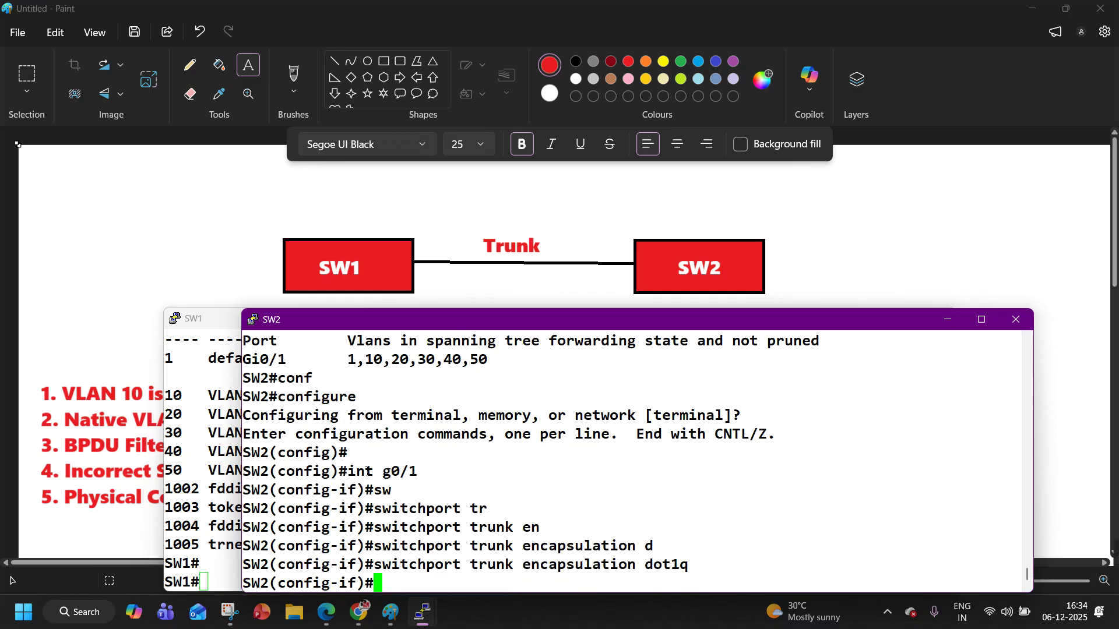
pyautogui.hotkey('ctrl', 'z')
pyautogui.press('Return')
pyautogui.press('Return')
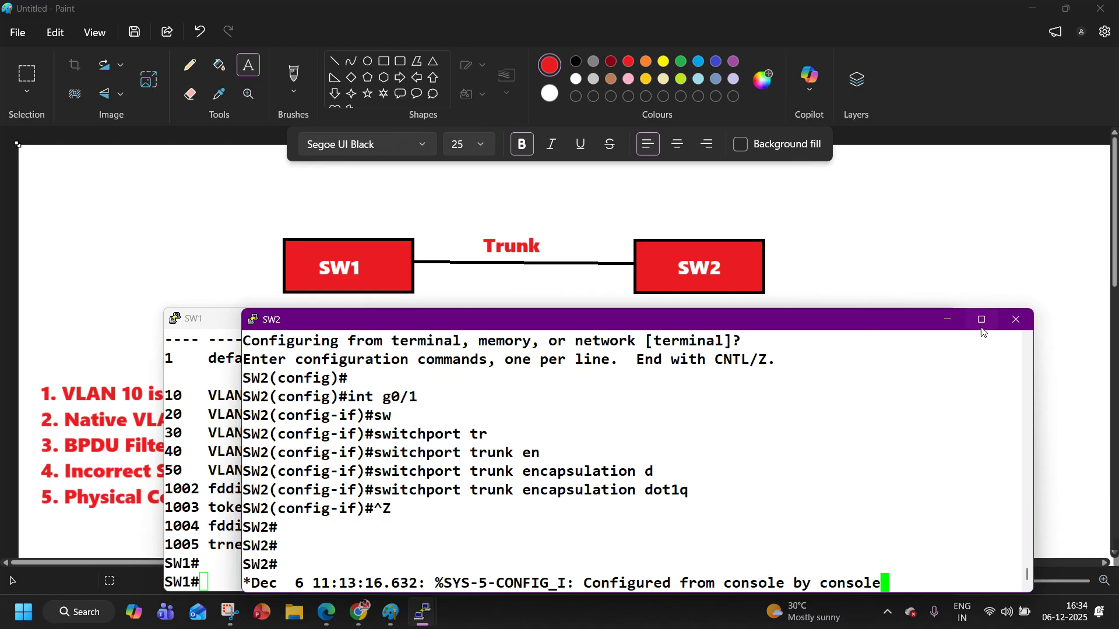
# - Minimise the SW2 console, run show interfaces trunk on SW1, and highlight Gi0/1's native VLAN
pyautogui.click(947, 319)
pyautogui.press('Return')
pyautogui.press('Return')
pyautogui.press('Return')
pyautogui.press('Return')
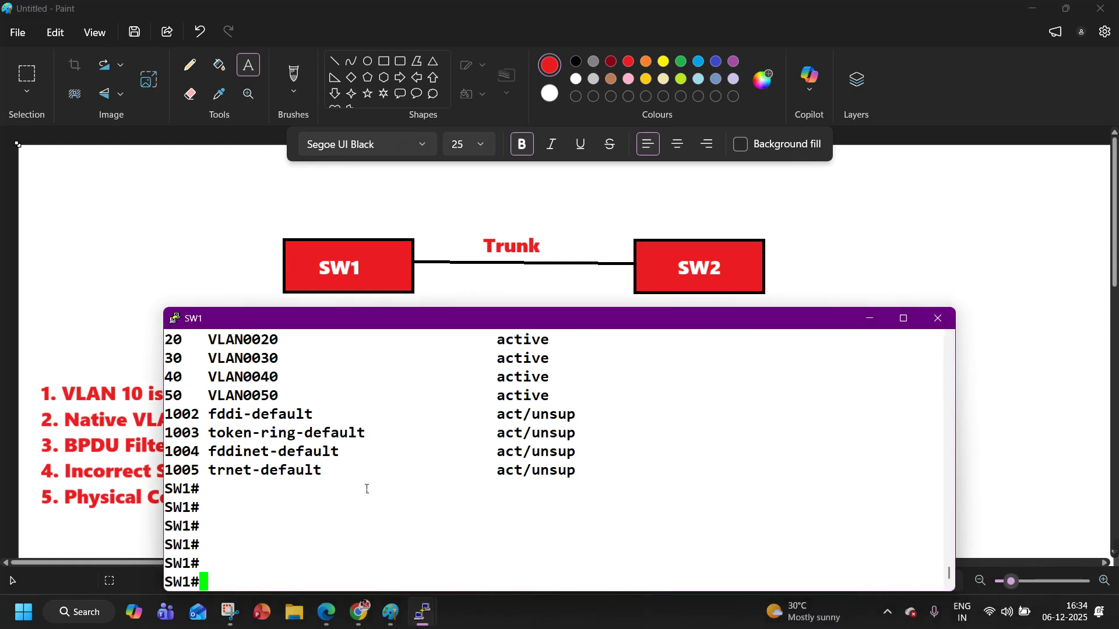
pyautogui.press('Return')
pyautogui.press('Return')
pyautogui.press('Return')
pyautogui.press('Return')
pyautogui.press('Return')
pyautogui.write('sh')
pyautogui.press('Tab')
pyautogui.write('in')
pyautogui.press('Tab')
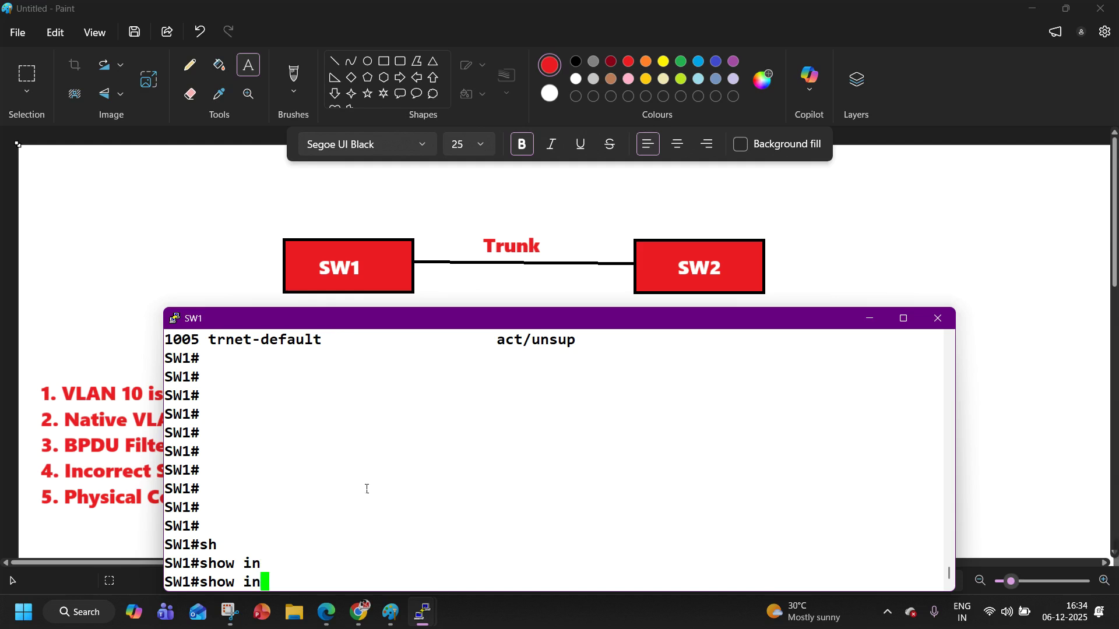
pyautogui.write('t')
pyautogui.press('Tab')
pyautogui.write('tr')
pyautogui.press('Tab')
pyautogui.press('Return')
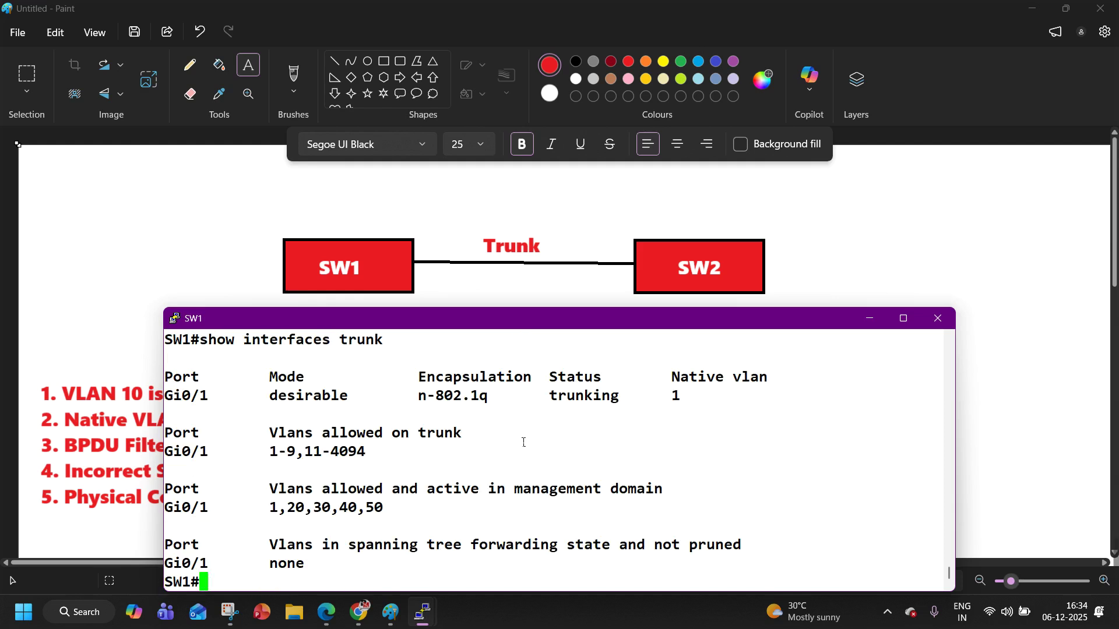
pyautogui.moveTo(691, 402); pyautogui.dragTo(655, 402)
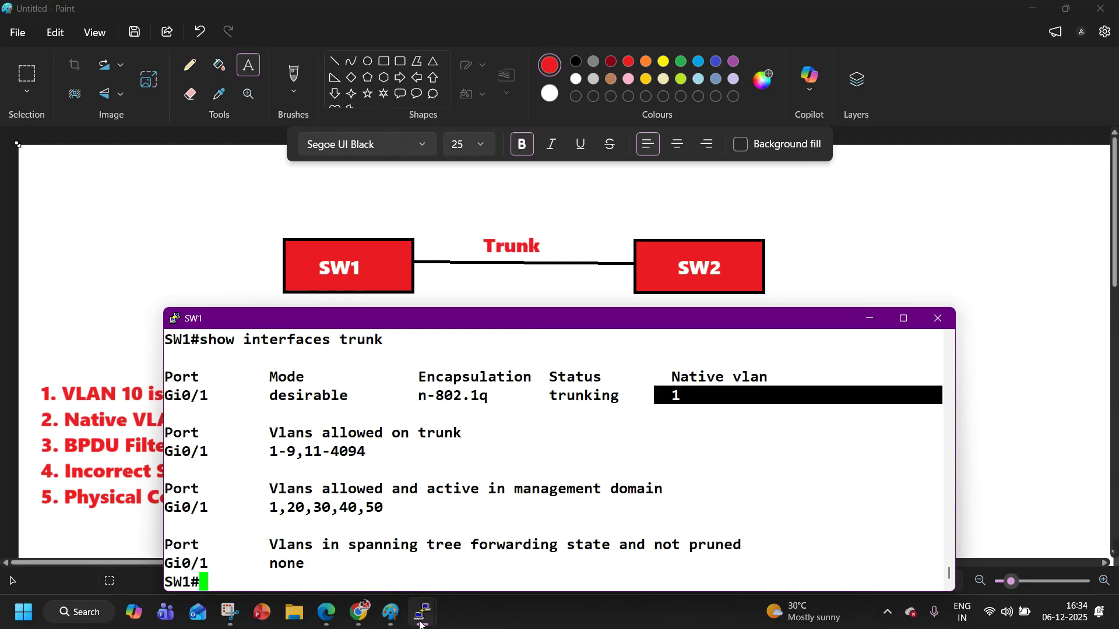
# - Switch to the SW2 console, run show int trunk, and highlight Gi0/1's native VLAN
pyautogui.moveTo(447, 601)
pyautogui.click(498, 548)
pyautogui.press('Return')
pyautogui.write('sh')
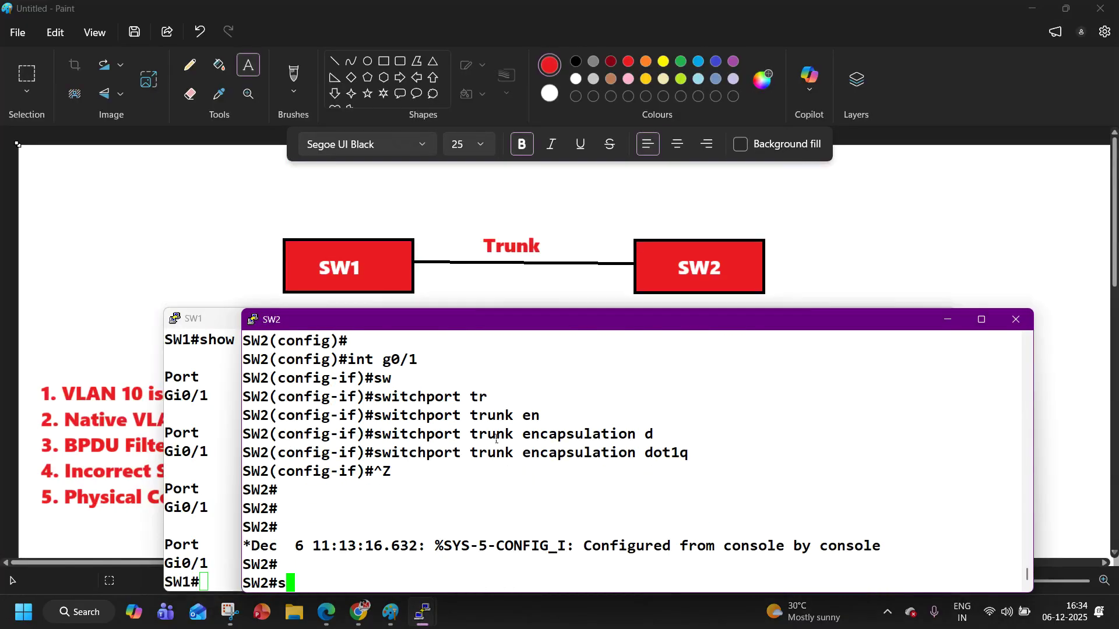
pyautogui.press('Tab')
pyautogui.write('int trunk')
pyautogui.press('Return')
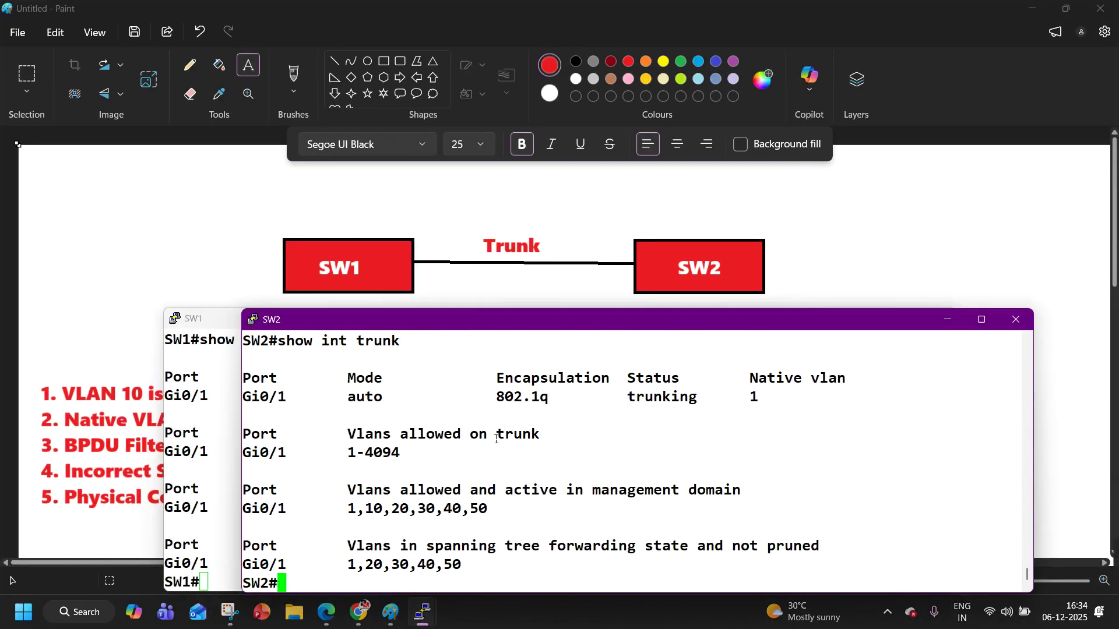
pyautogui.moveTo(768, 404); pyautogui.dragTo(757, 405)
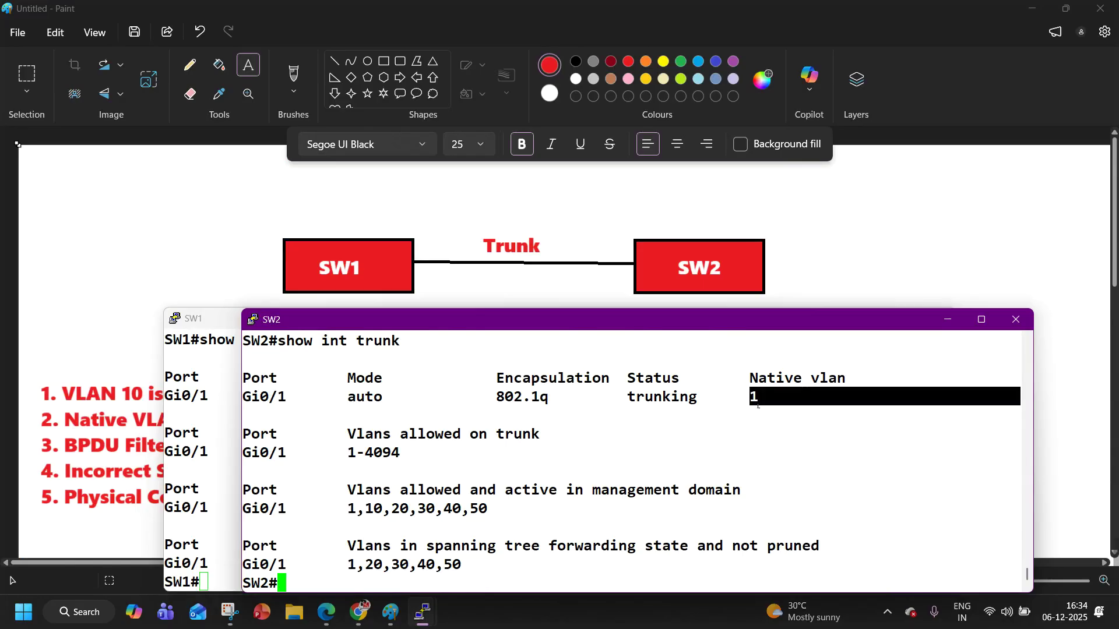
# - Return to the SW1 console and highlight Gi0/1's encapsulation, trunking status and allowed VLANs in the trunk output
pyautogui.moveTo(584, 407); pyautogui.dragTo(421, 406)
pyautogui.click(209, 427)
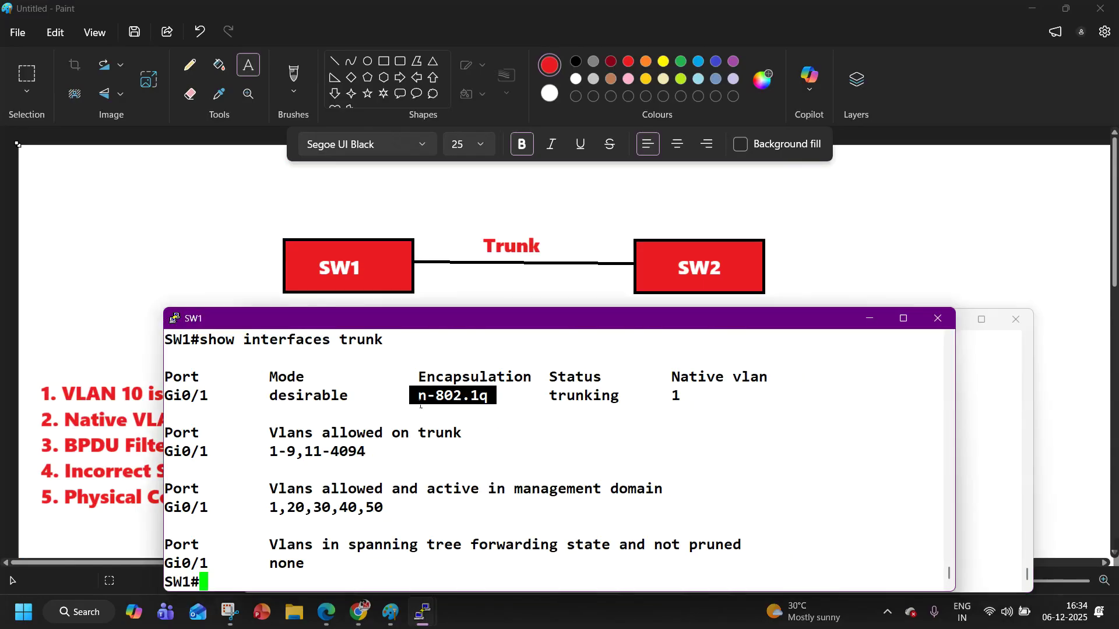
pyautogui.moveTo(634, 397); pyautogui.dragTo(561, 401)
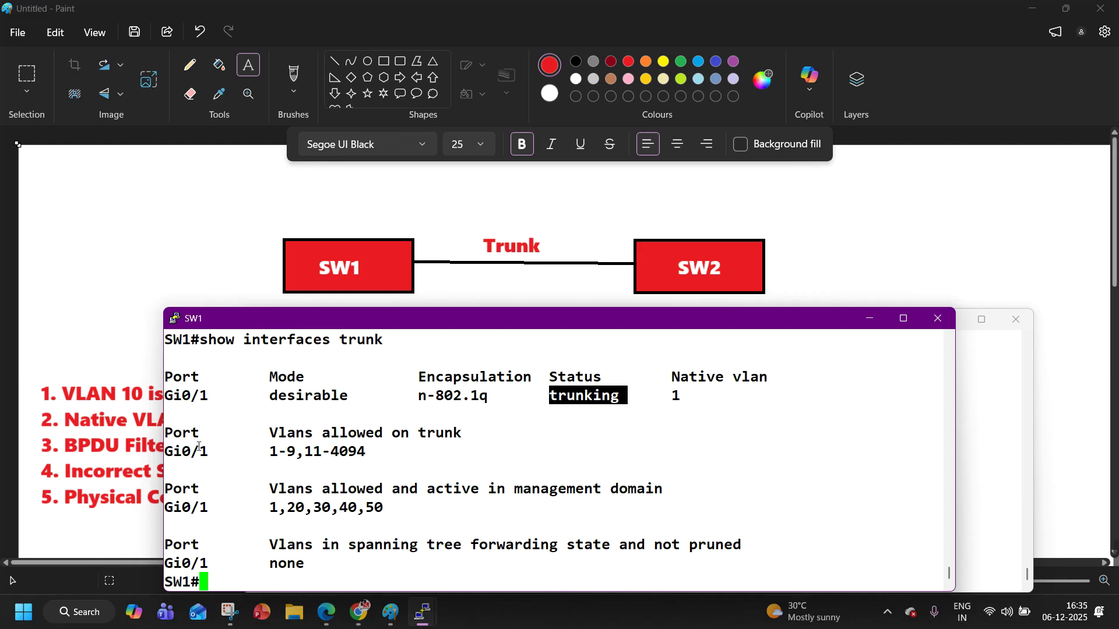
pyautogui.moveTo(178, 454); pyautogui.dragTo(946, 454)
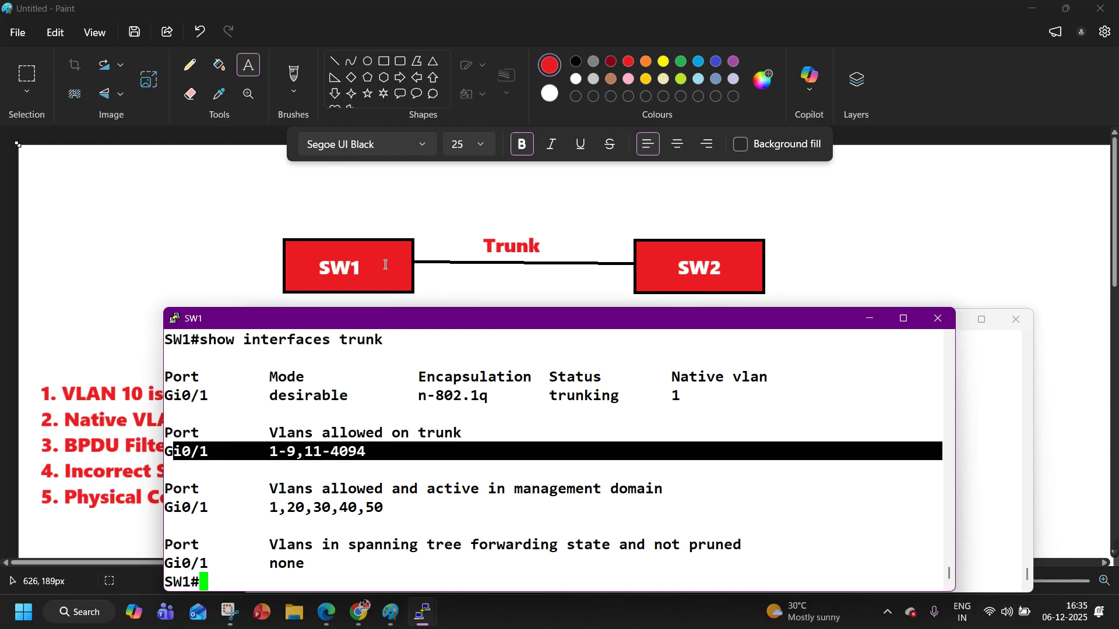
pyautogui.moveTo(265, 452); pyautogui.dragTo(384, 452)
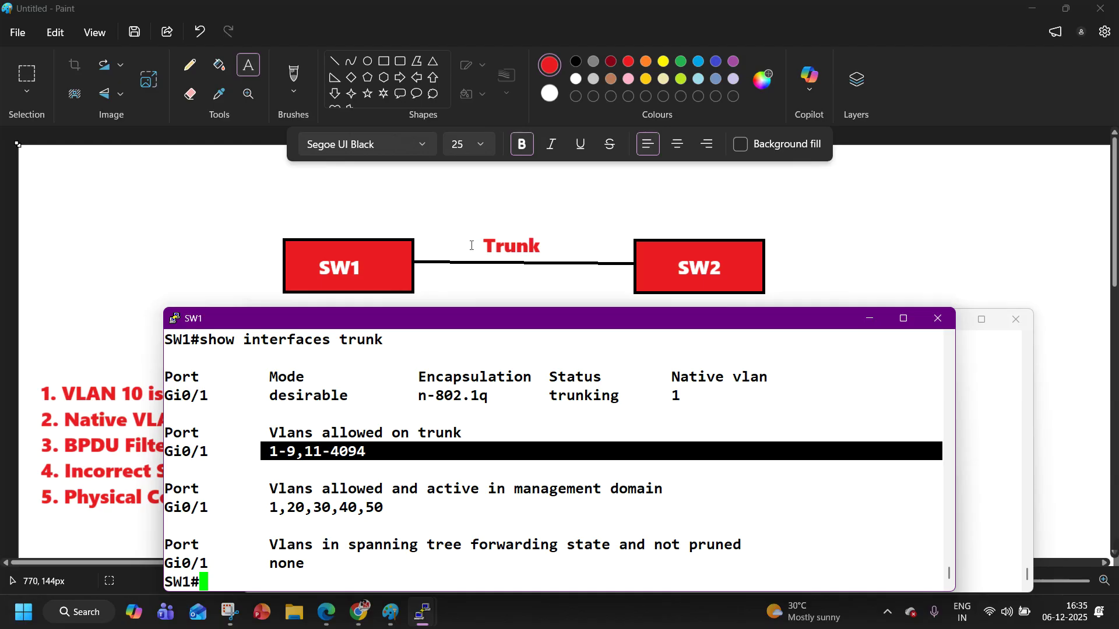
# - Enter terminal configuration mode on SW1 and open interface g0/1 for configuration
pyautogui.write('conf')
pyautogui.press('Tab')
pyautogui.press('Return')
pyautogui.press('Return')
pyautogui.press('Return')
pyautogui.press('Return')
pyautogui.write('int g0/1')
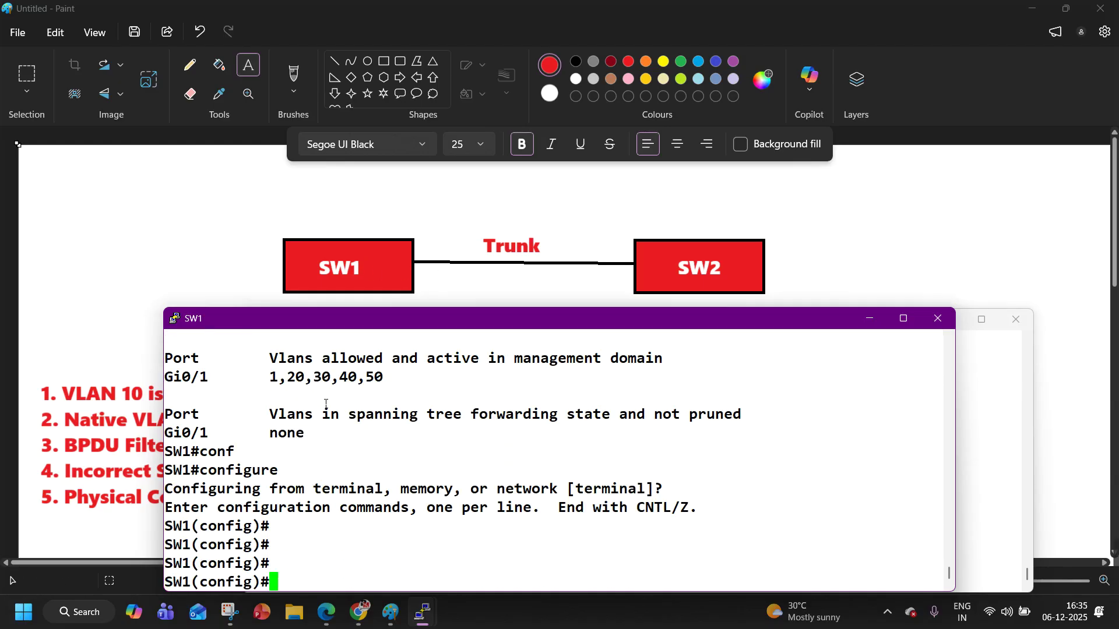
pyautogui.press('Return')
# - Add VLAN 10 to the allowed VLANs on SW1's g0/1 trunk and exit to the privileged prompt
pyautogui.write('sw')
pyautogui.press('Tab')
pyautogui.write('tr')
pyautogui.press('Tab')
pyautogui.write('al')
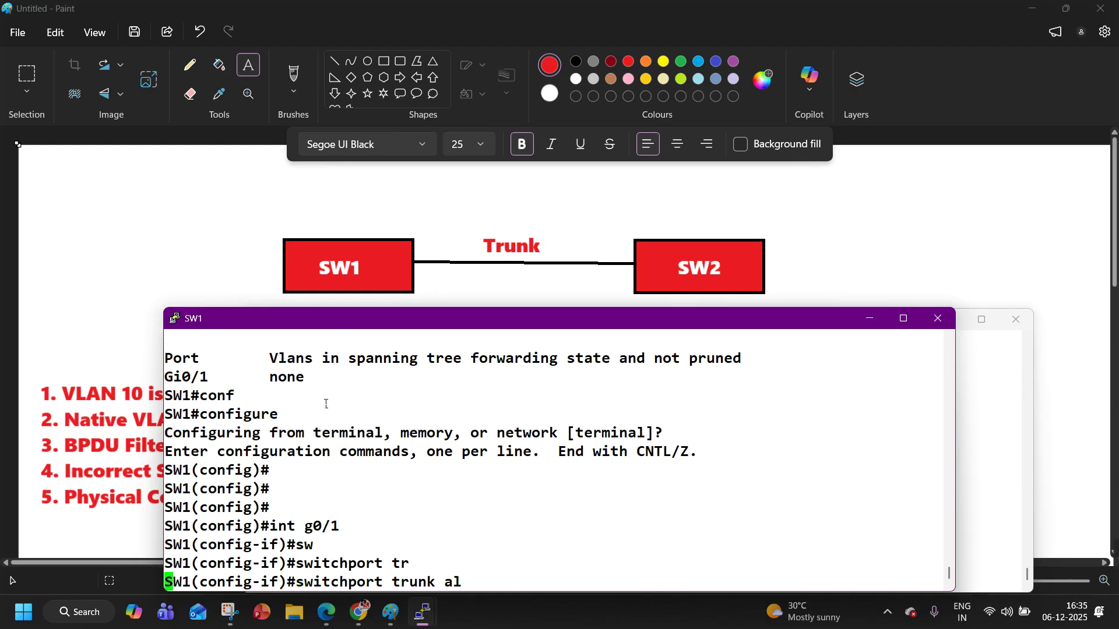
pyautogui.press('Tab')
pyautogui.write('v')
pyautogui.press('Tab')
pyautogui.write('ad')
pyautogui.press('Tab')
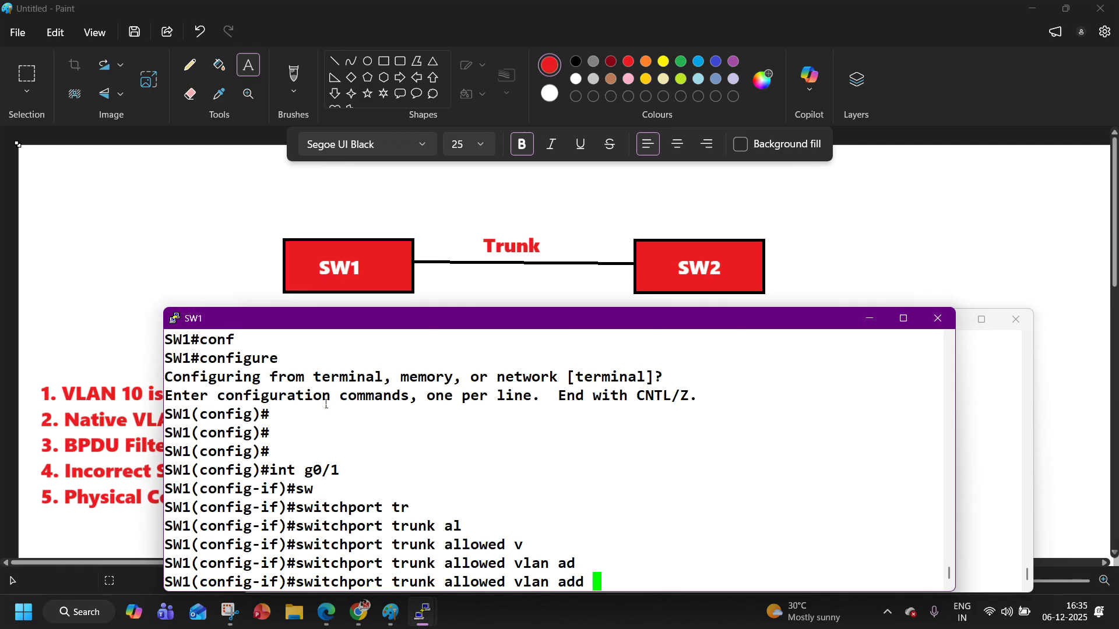
pyautogui.write('10')
pyautogui.press('Return')
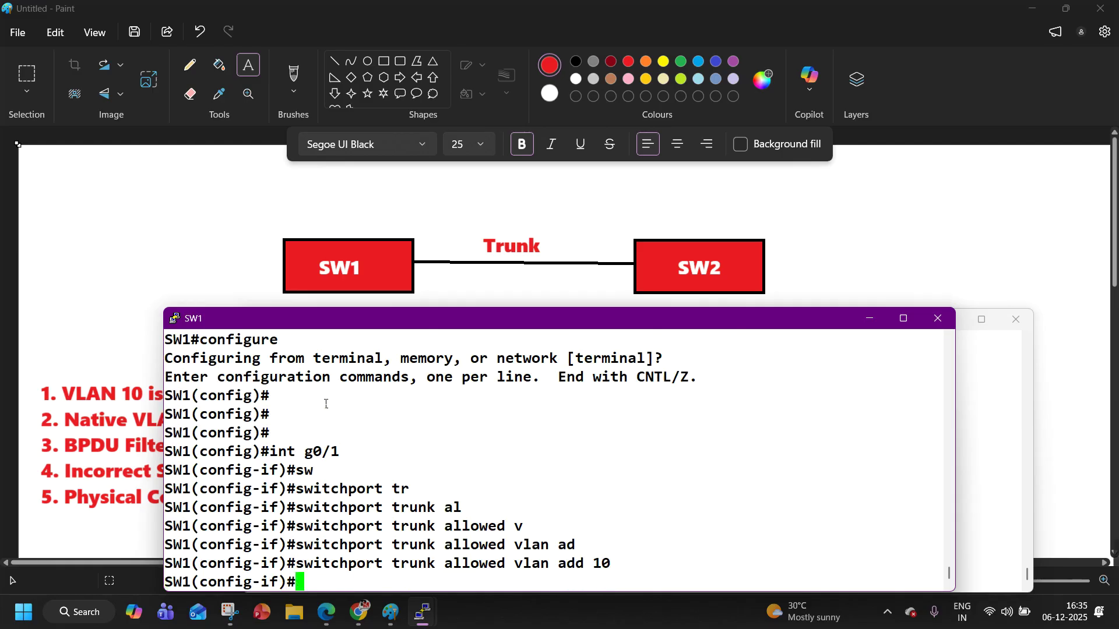
pyautogui.press('Return')
pyautogui.hotkey('ctrl', 'z')
# - Run show interfaces trunk on SW1 and highlight the VLANs allowed on Gi0/1
pyautogui.press('Return')
pyautogui.press('Return')
pyautogui.write('show interfaces trunk')
pyautogui.press('Return')
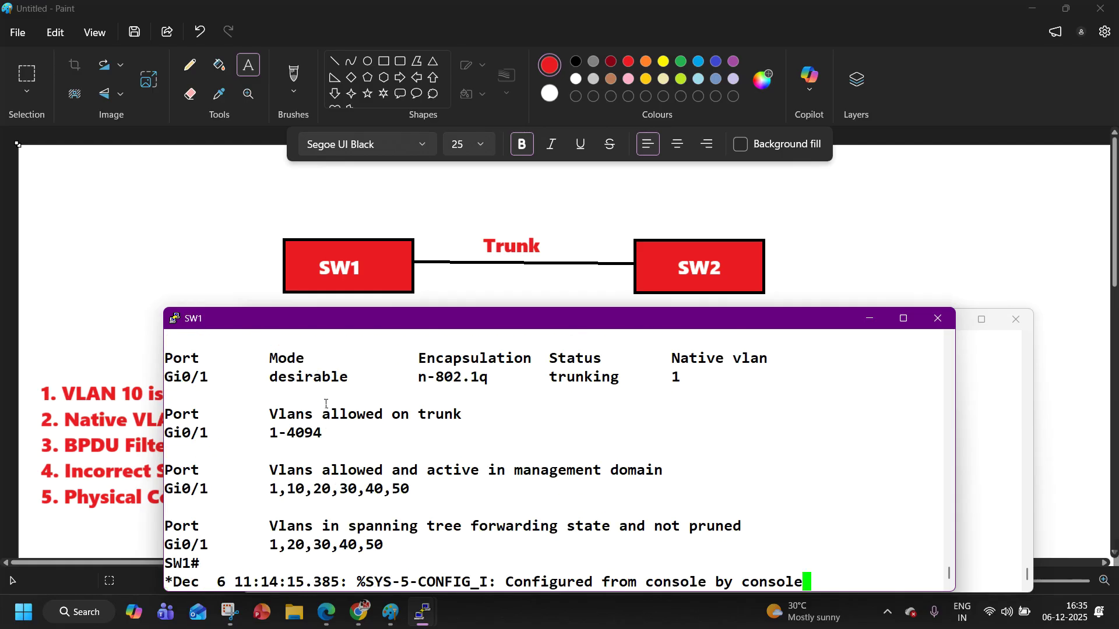
pyautogui.moveTo(326, 437); pyautogui.dragTo(233, 437)
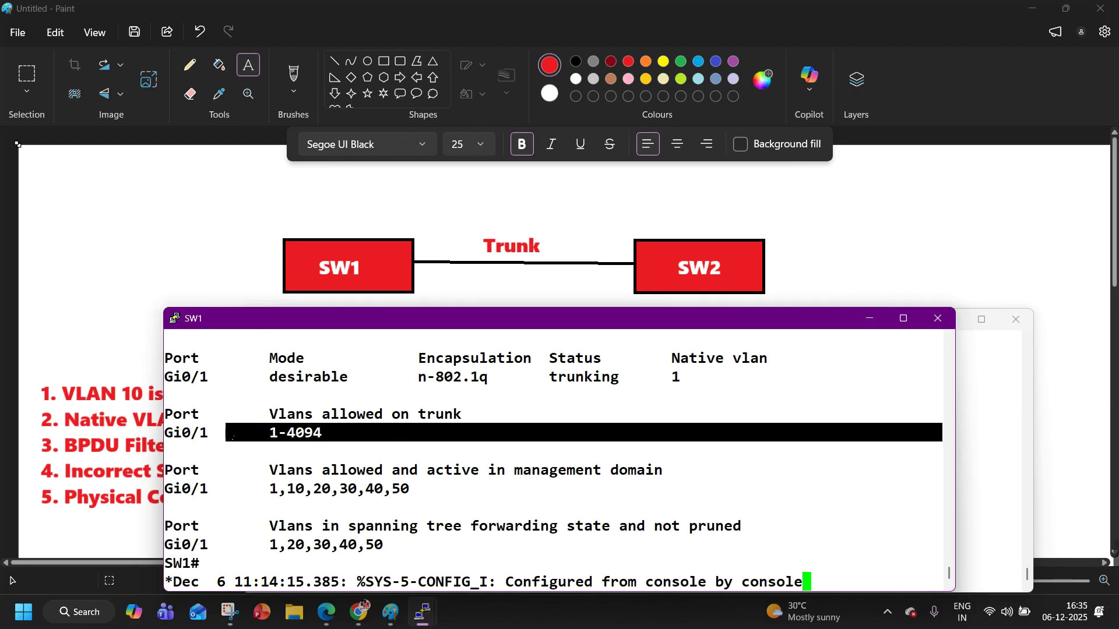
# - Run show spanning-tree on SW1 and highlight the root bridge line in the Root ID section
pyautogui.press('Return')
pyautogui.press('Return')
pyautogui.press('Return')
pyautogui.press('Return')
pyautogui.press('Return')
pyautogui.press('Return')
pyautogui.press('Return')
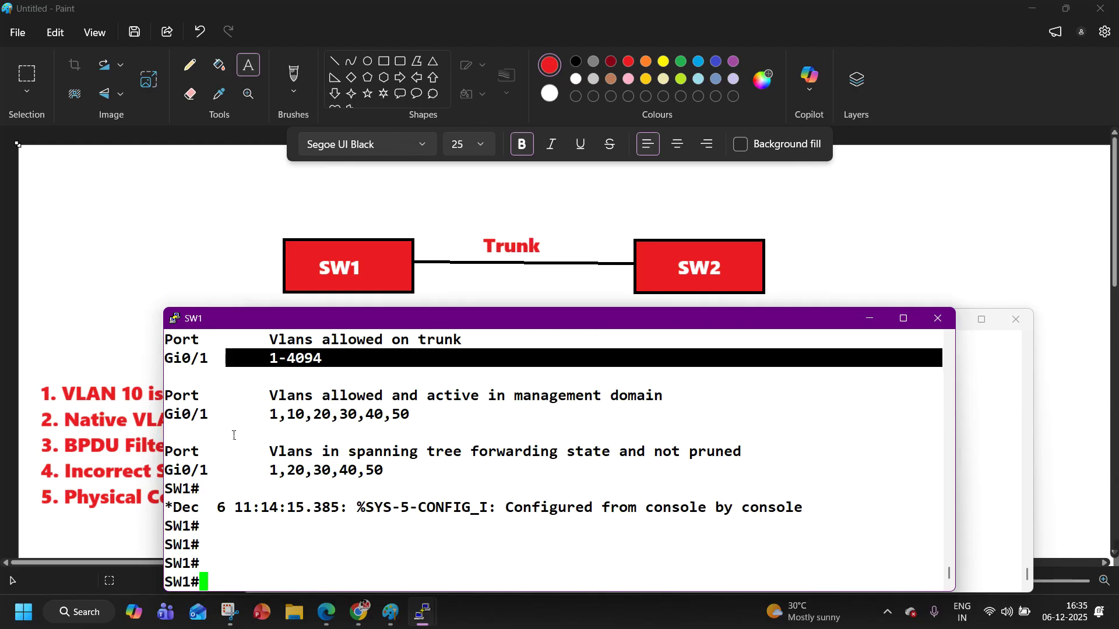
pyautogui.write('sh')
pyautogui.press('Tab')
pyautogui.write('sp')
pyautogui.press('Tab')
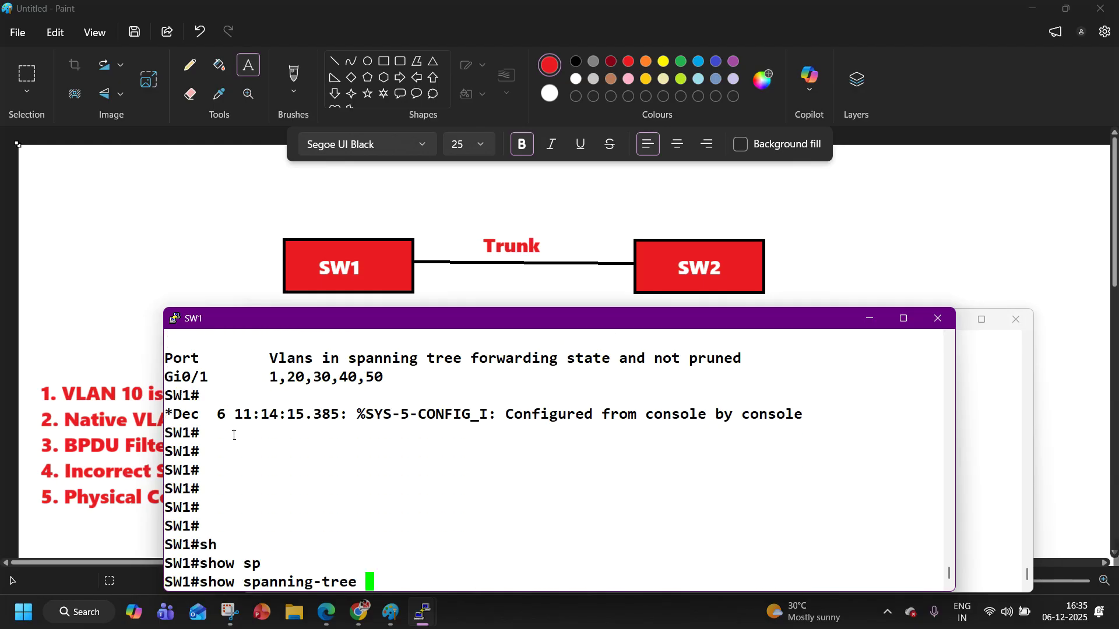
pyautogui.press('Return')
pyautogui.scroll(2, 292, 420)
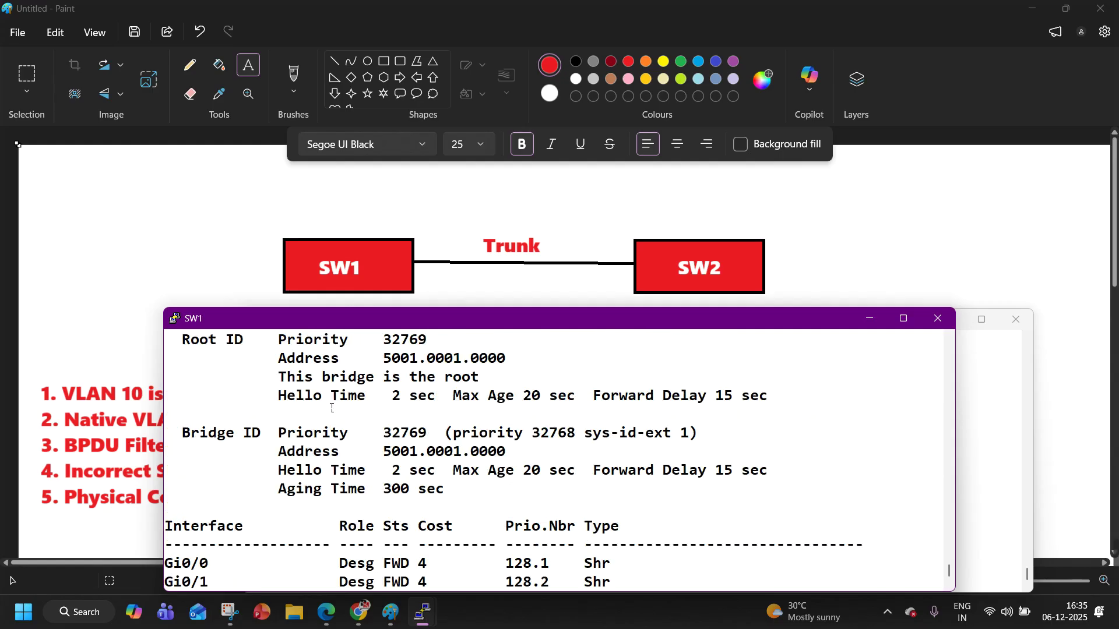
pyautogui.moveTo(236, 379); pyautogui.dragTo(524, 380)
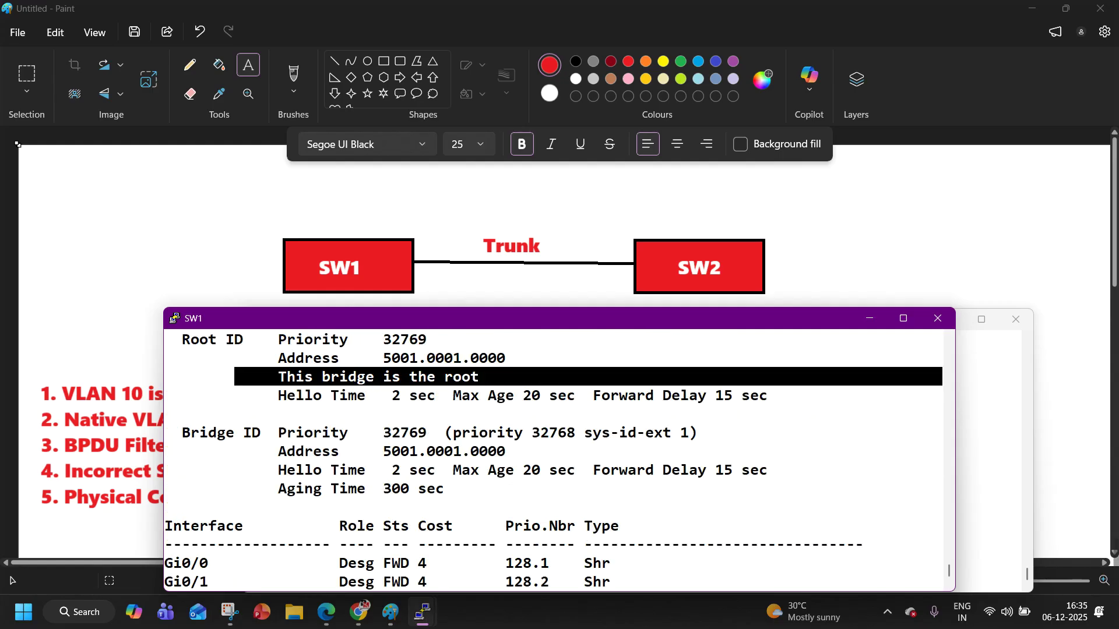
# - Switch to the SW2 console and run show int trunk again
pyautogui.moveTo(422, 612)
pyautogui.click(493, 548)
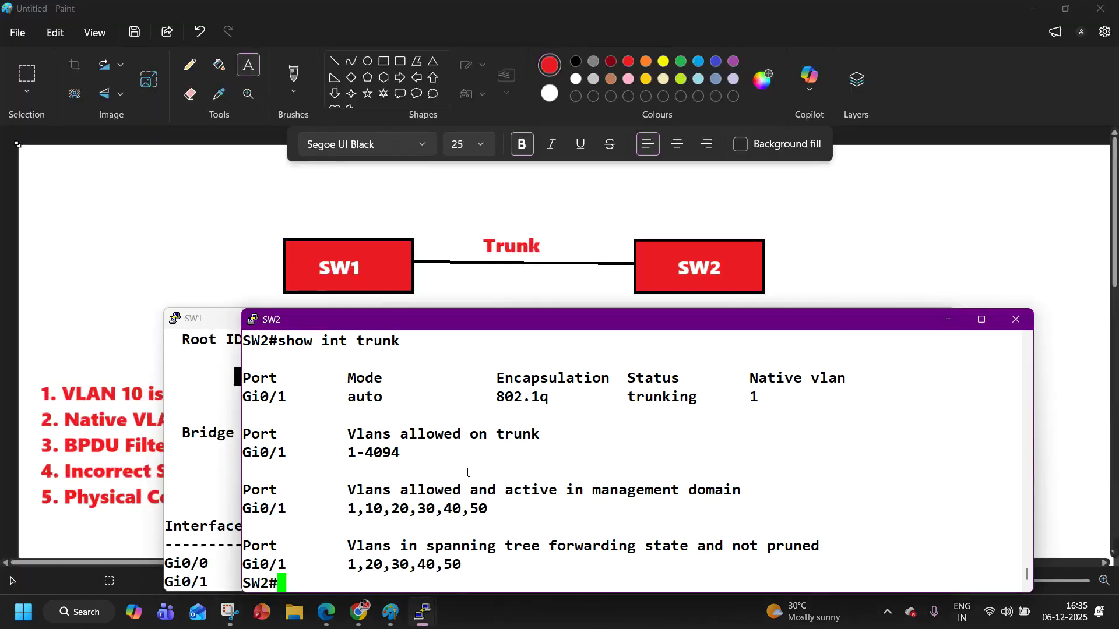
pyautogui.press('Return')
pyautogui.press('Return')
pyautogui.press('Up')
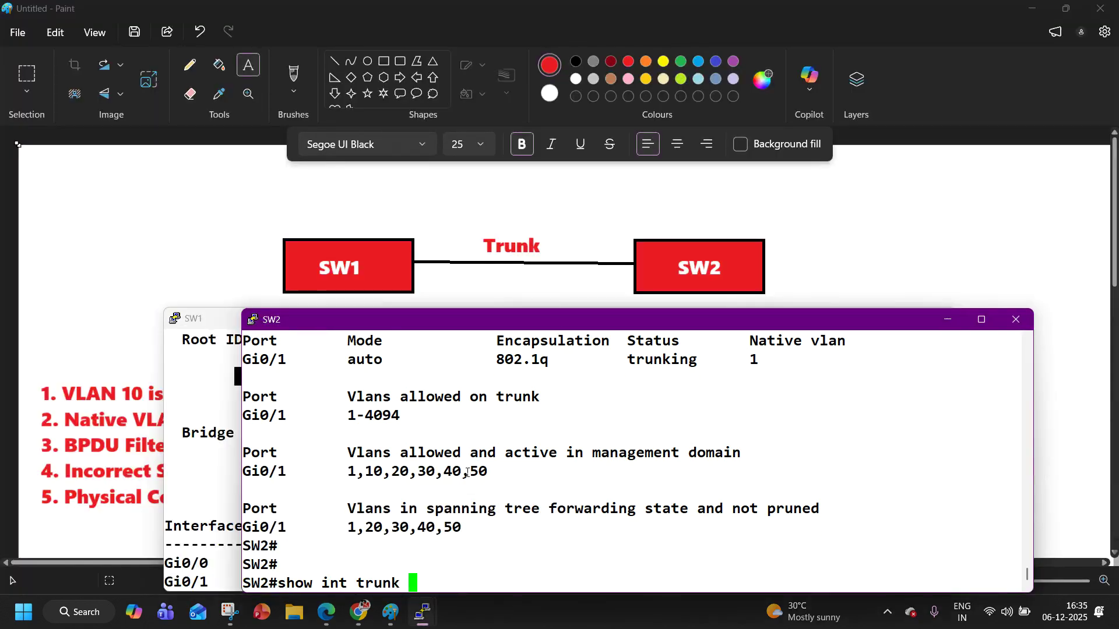
pyautogui.press('Return')
# - Recall the earlier spanning-tree command on SW2 and run show spanning-tree vlan 10
pyautogui.press('Up')
pyautogui.press('Up')
pyautogui.press('Down')
pyautogui.press('Up')
pyautogui.press('Up')
pyautogui.press('Return')
pyautogui.press('Up')
pyautogui.press('BackSpace')
pyautogui.press('BackSpace')
pyautogui.write('10')
pyautogui.press('Return')
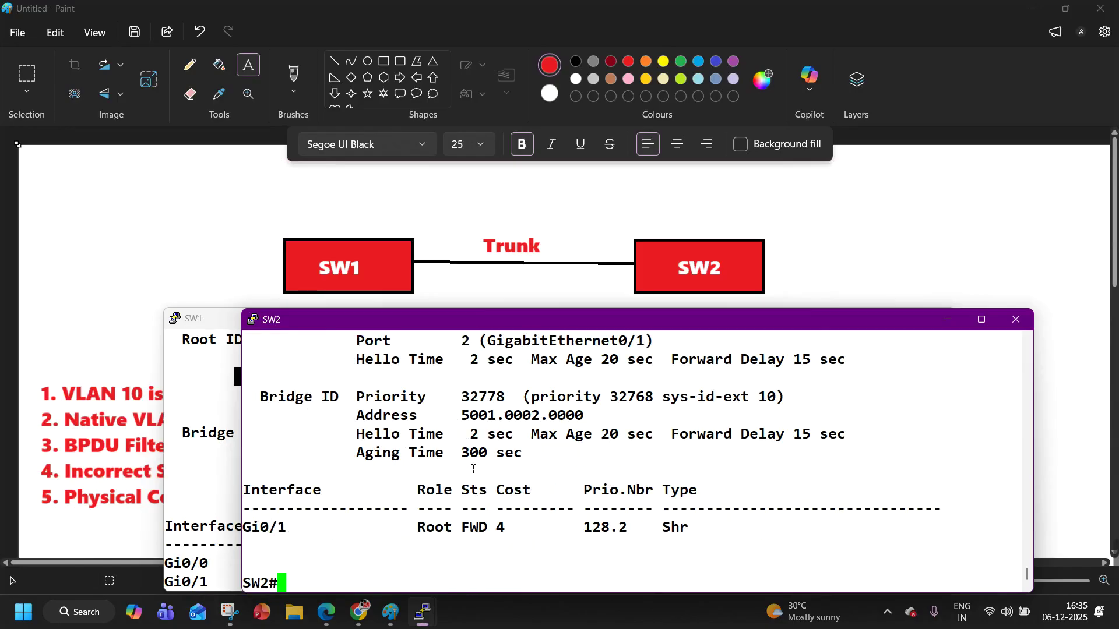
# - Highlight the VLAN 10 details, including the Root ID and Bridge ID, in SW2's spanning-tree output
pyautogui.scroll(5, 482, 441)
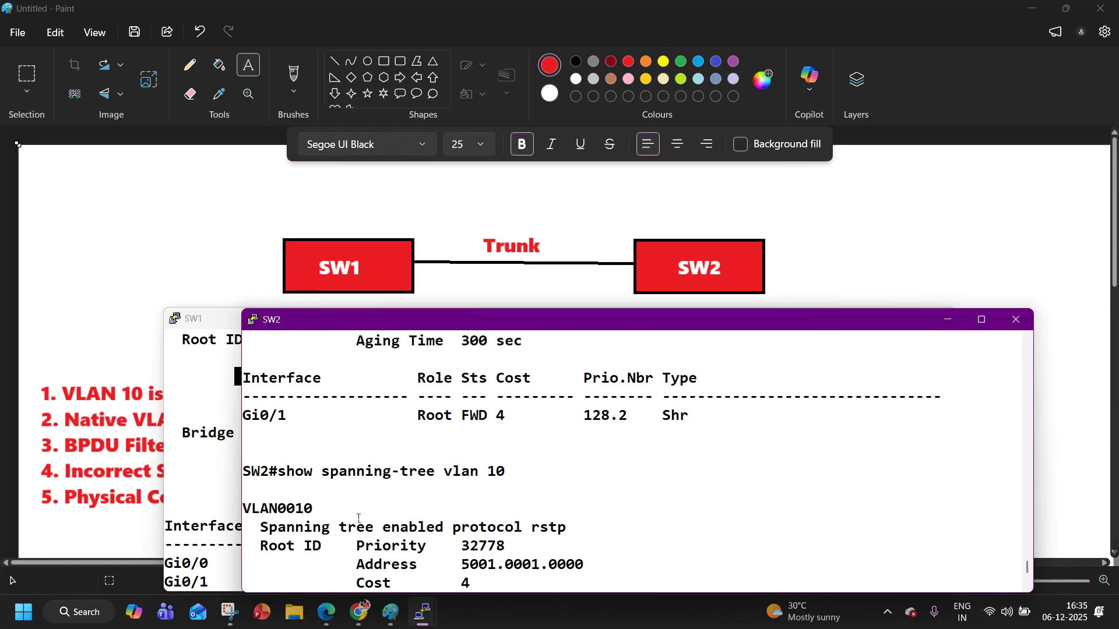
pyautogui.scroll(-2, 297, 506)
pyautogui.moveTo(303, 399); pyautogui.dragTo(657, 469)
pyautogui.moveTo(313, 527); pyautogui.dragTo(761, 584)
# - Switch to the SW1 console, run show spanning-tree vlan 10, and highlight its Root ID and Bridge ID sections
pyautogui.click(203, 466)
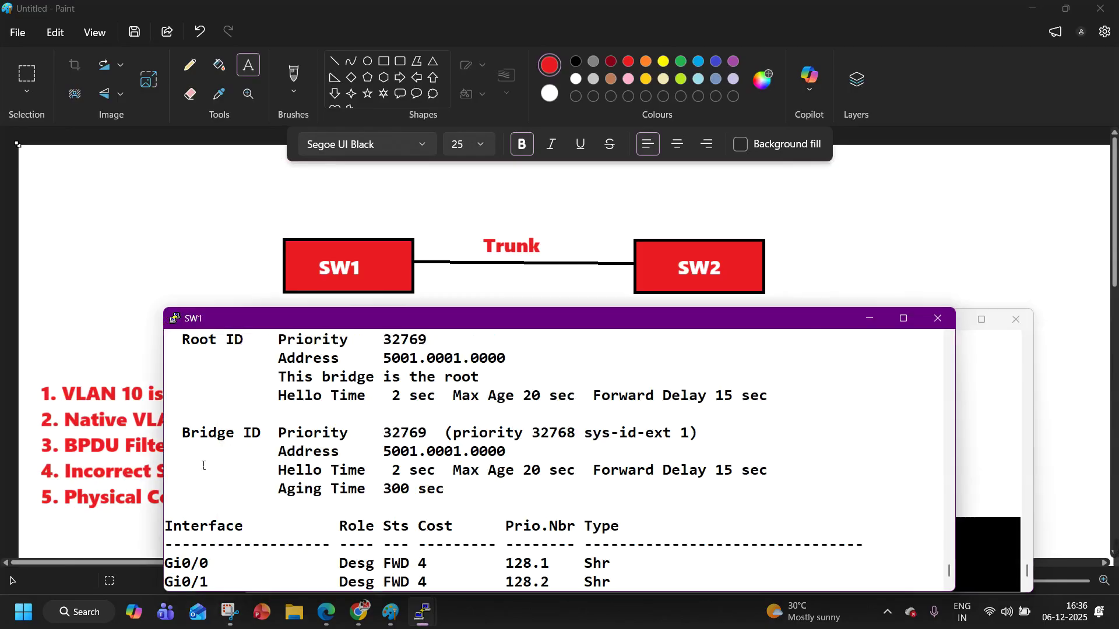
pyautogui.write('show spanning-tree ')
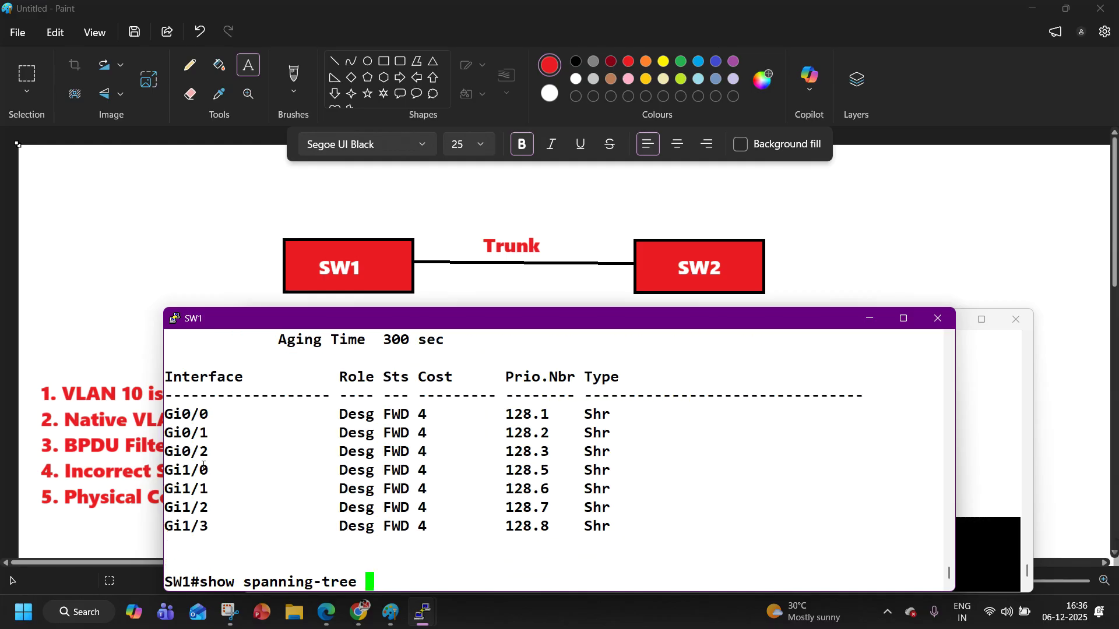
pyautogui.write('vl')
pyautogui.press('Tab')
pyautogui.write('10')
pyautogui.press('Return')
pyautogui.scroll(3, 194, 466)
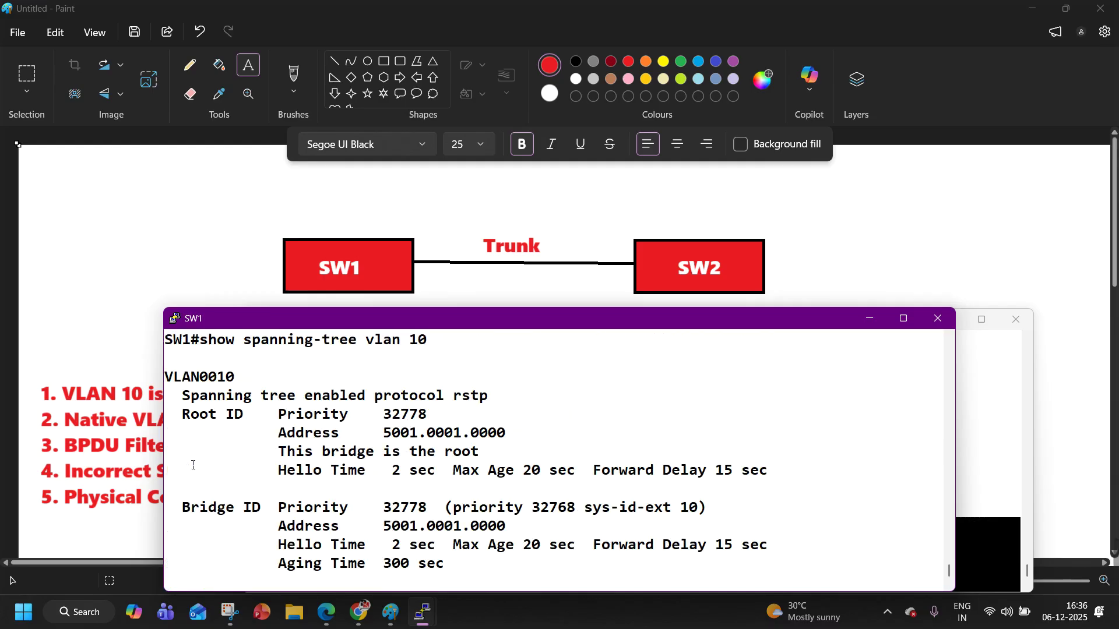
pyautogui.moveTo(202, 381); pyautogui.dragTo(739, 541)
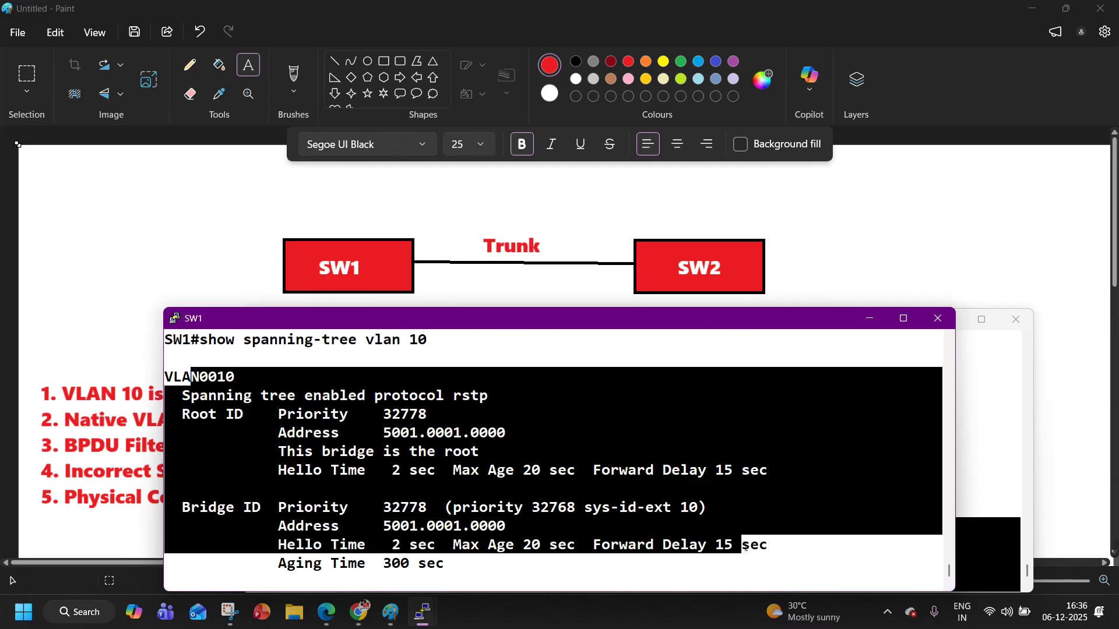
# - Minimise both switch consoles and draw a text box about 322 × 55 px over "VLAN Mismatch" in the Paint list
pyautogui.click(871, 321)
pyautogui.click(951, 322)
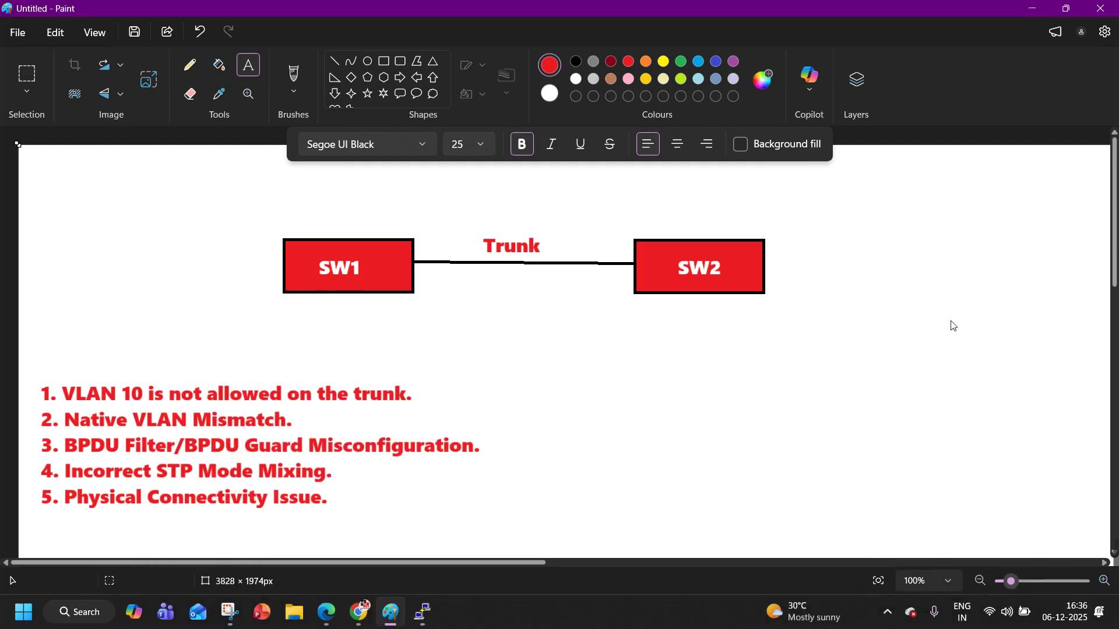
pyautogui.moveTo(125, 407)
pyautogui.mouseDown()
pyautogui.moveTo(308, 428)
pyautogui.moveTo(316, 441)
pyautogui.mouseUp()
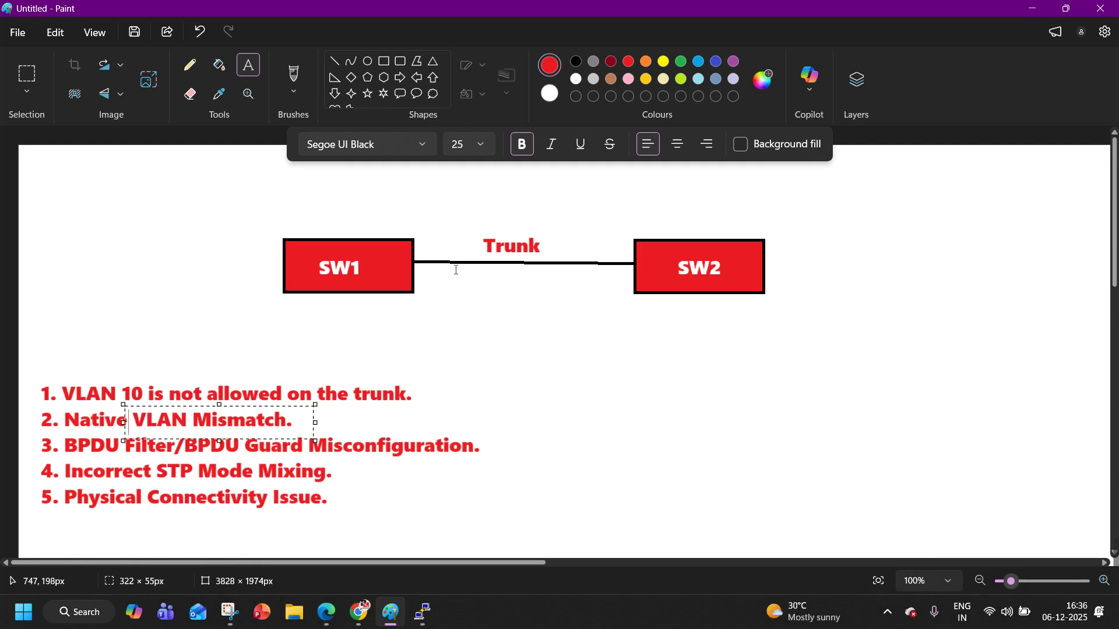